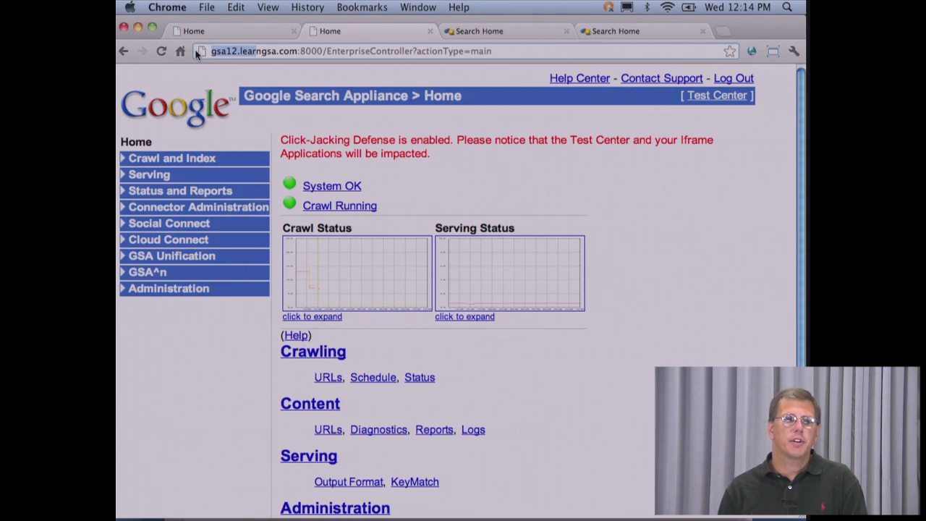
Compare the gsa11 and gsa12 admin consoles and view the crawl start URLs configured on gsa12
{"action": "left_click", "coordinate": [218, 33]}
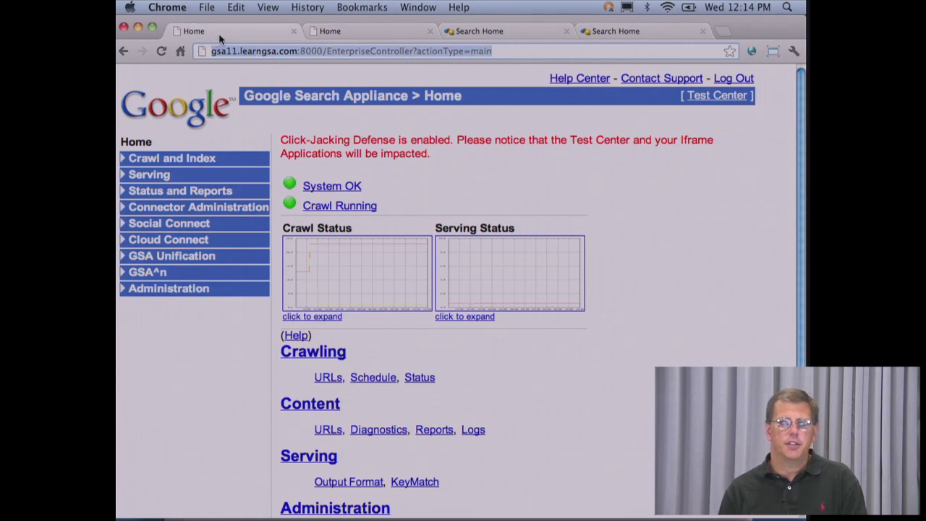
{"action": "left_click", "coordinate": [332, 34]}
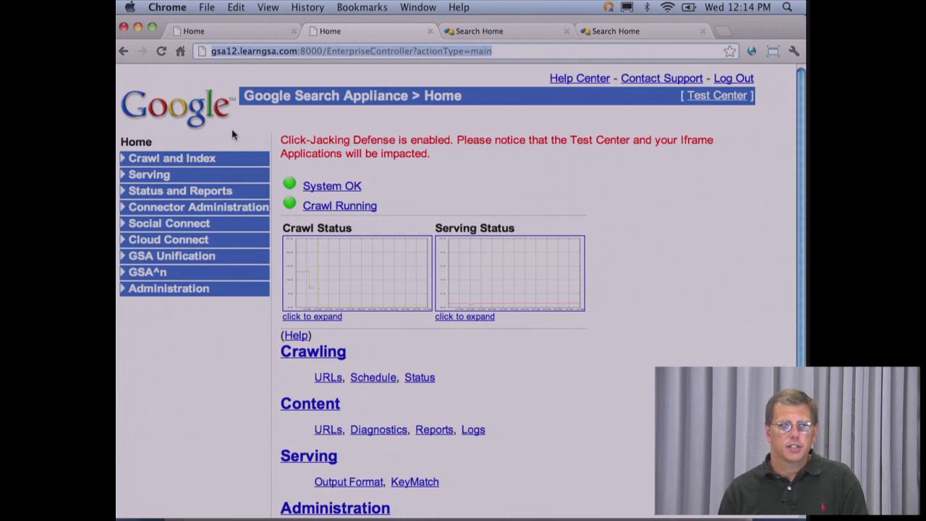
{"action": "left_click", "coordinate": [208, 157]}
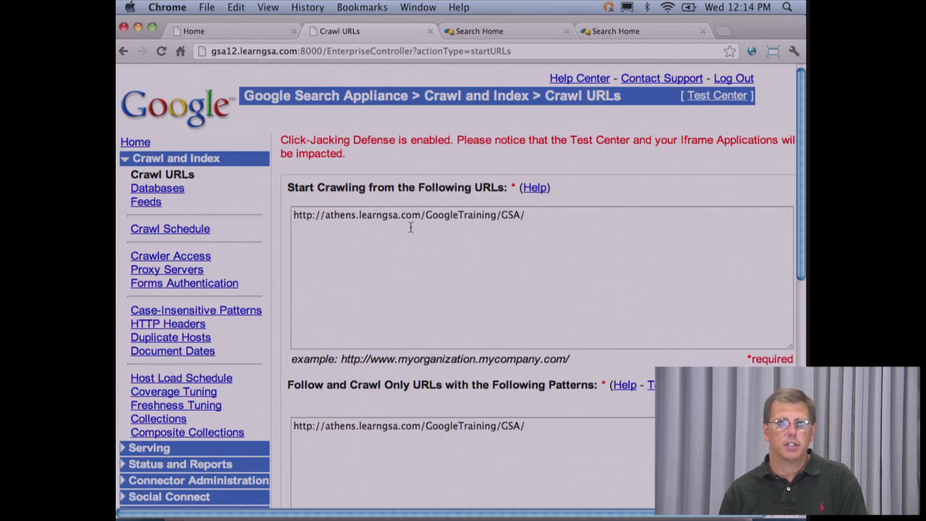
Search the gsa12 appliance for "thank you" from its search page
{"action": "left_click", "coordinate": [615, 31]}
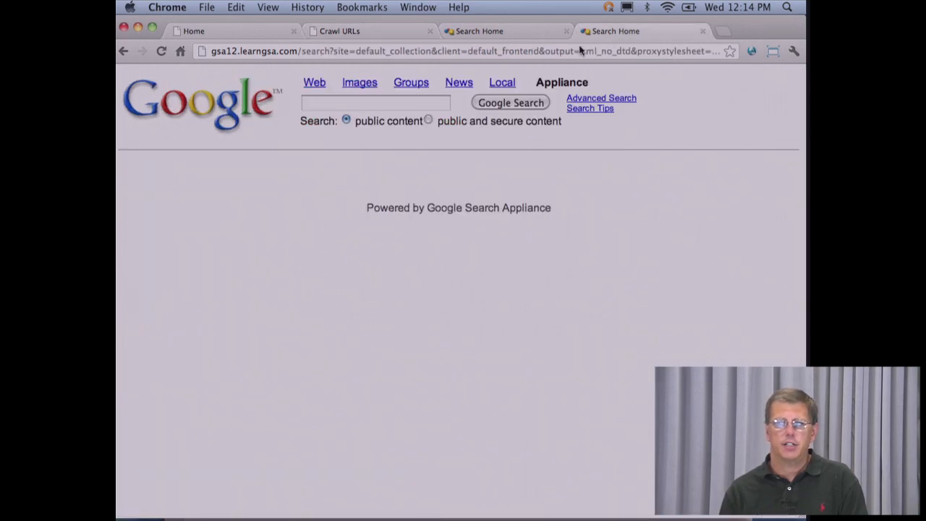
{"action": "left_click", "coordinate": [440, 107]}
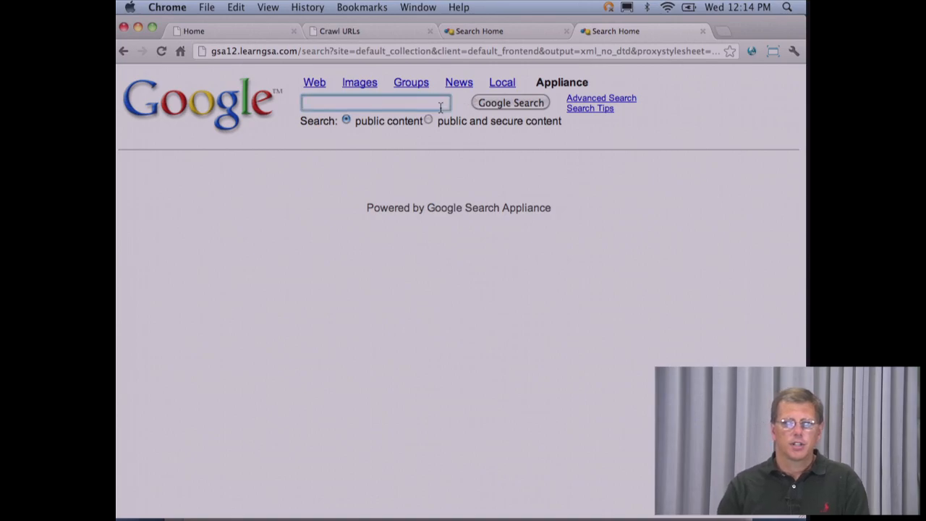
{"action": "type", "text": "thank you"}
{"action": "key", "text": "Return"}
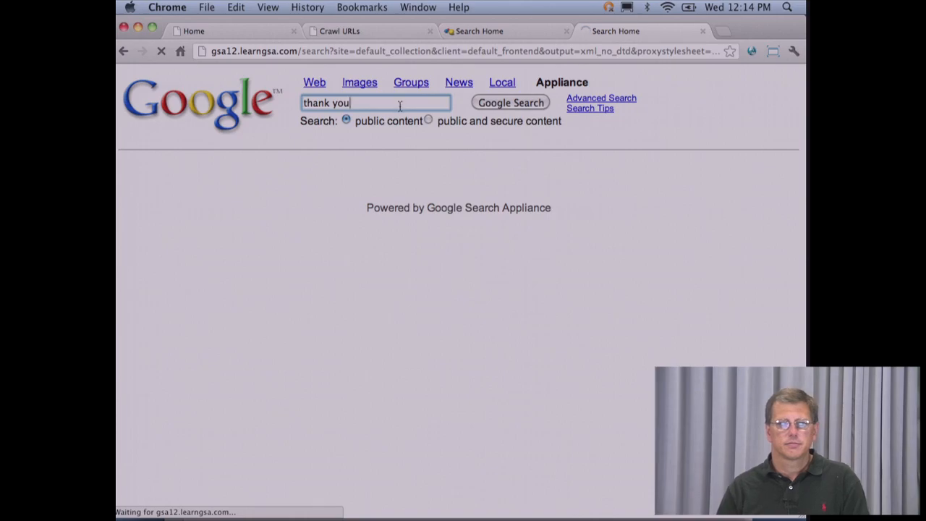
Replace the query on gsa12 and search for "health"
{"action": "left_click", "coordinate": [373, 106]}
{"action": "double_click", "coordinate": [373, 106]}
{"action": "key", "text": "BackSpace"}
{"action": "key", "text": "BackSpace"}
{"action": "key", "text": "BackSpace"}
{"action": "key", "text": "BackSpace"}
{"action": "key", "text": "BackSpace"}
{"action": "key", "text": "BackSpace"}
{"action": "key", "text": "BackSpace"}
{"action": "type", "text": "h"}
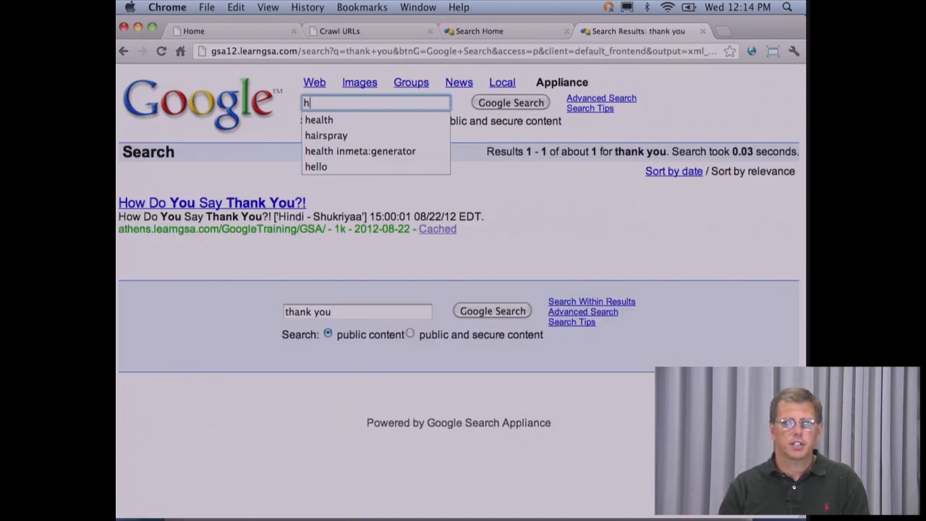
{"action": "type", "text": "ealth"}
{"action": "key", "text": "Return"}
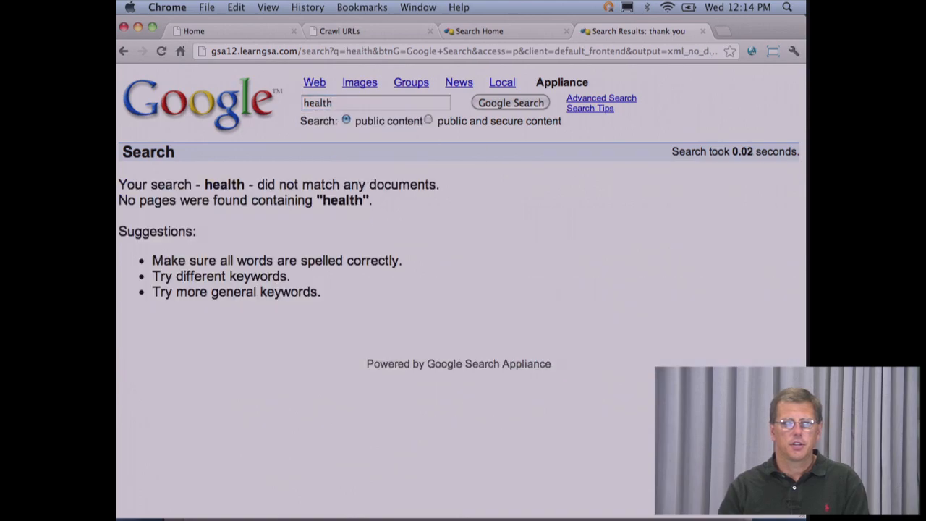
Search the gsa12 appliance for "medical" and for "monet"
{"action": "double_click", "coordinate": [329, 105]}
{"action": "type", "text": "medic"}
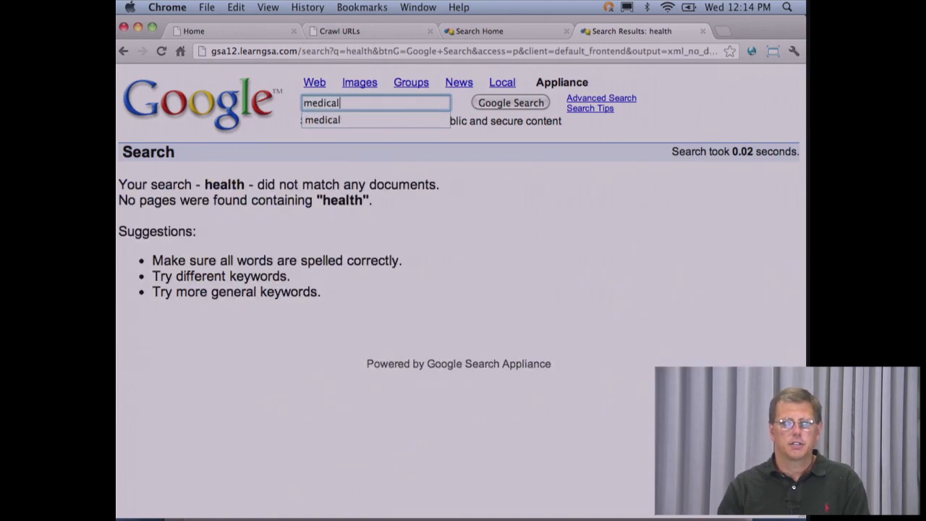
{"action": "key", "text": "Return"}
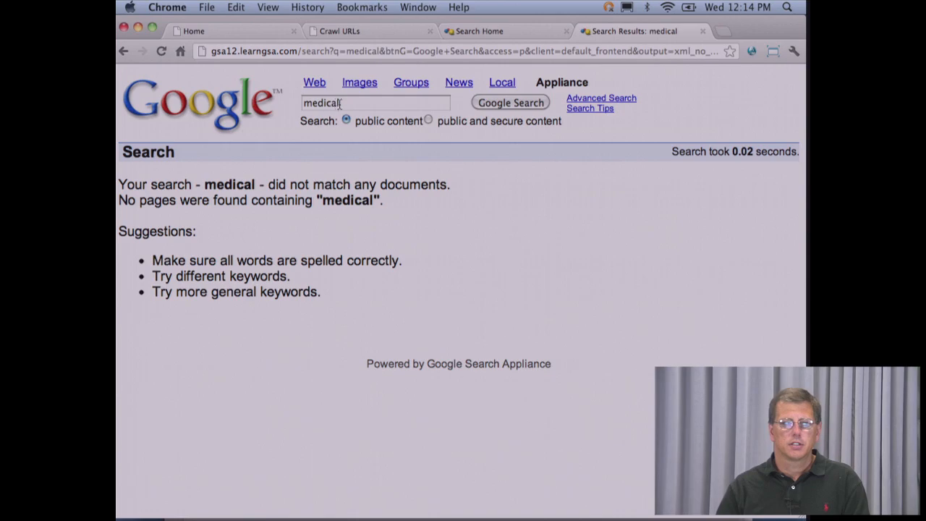
{"action": "double_click", "coordinate": [335, 105]}
{"action": "type", "text": "monte"}
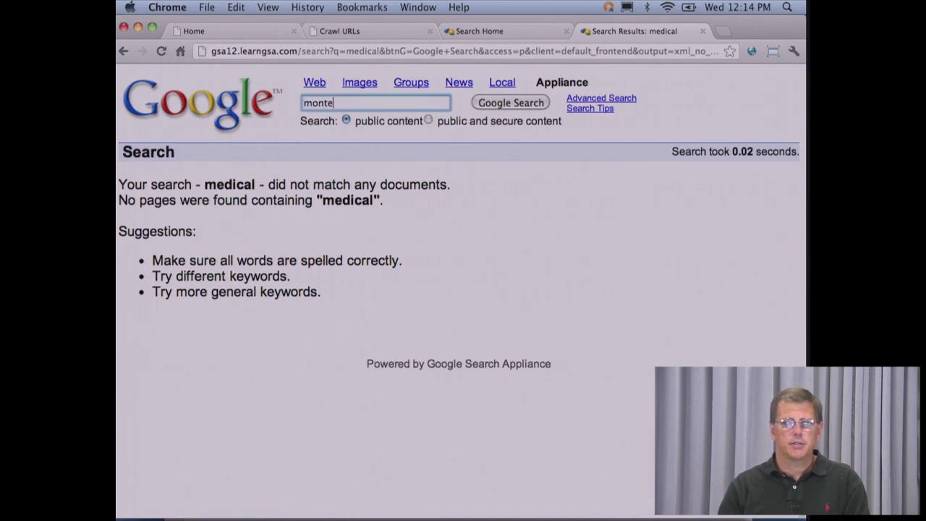
{"action": "key", "text": "Return"}
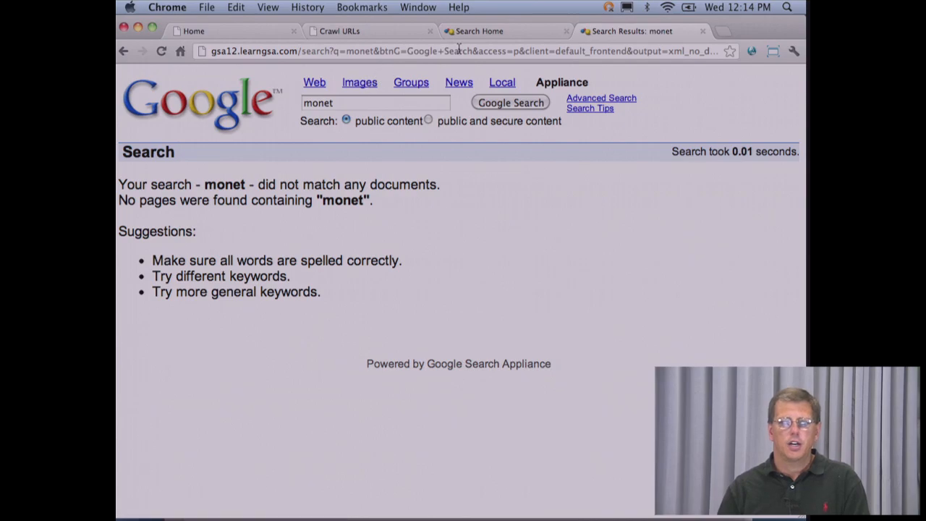
View the crawl start URLs and follow patterns configured in the gsa11 admin console
{"action": "left_click", "coordinate": [477, 37]}
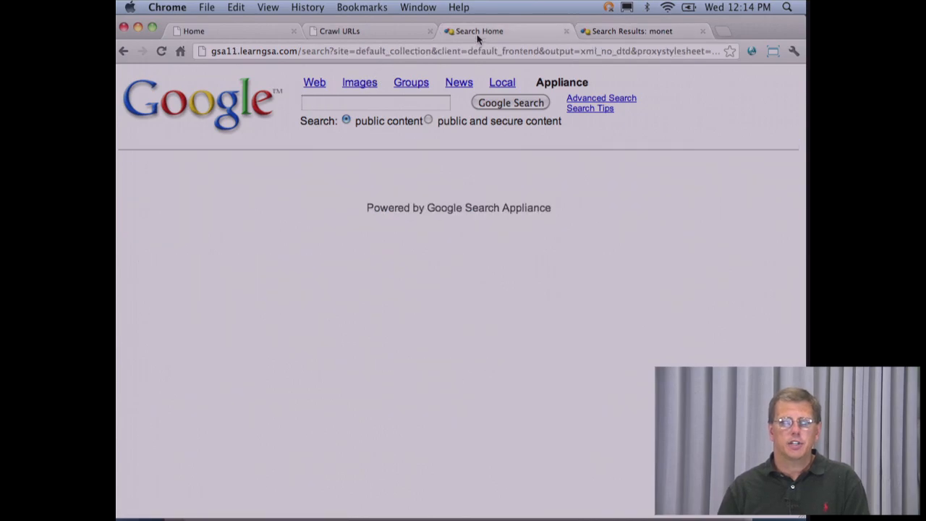
{"action": "left_click", "coordinate": [275, 31]}
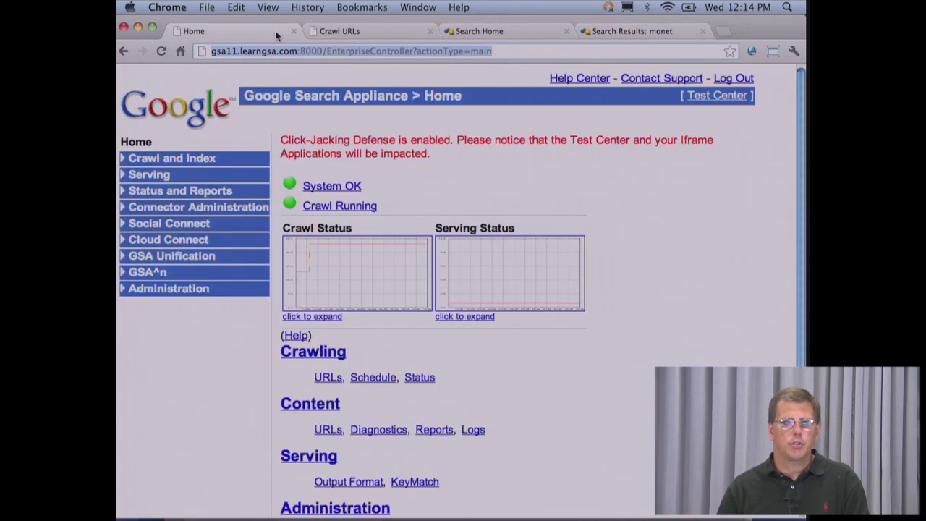
{"action": "left_click", "coordinate": [209, 157]}
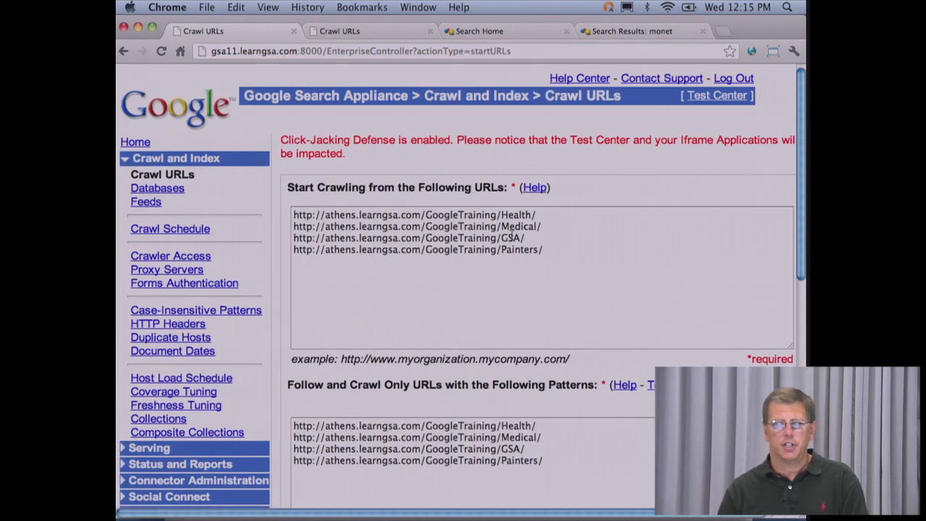
Search the gsa11 appliance for "medical" from its search page
{"action": "left_click", "coordinate": [500, 32]}
{"action": "left_click", "coordinate": [405, 106]}
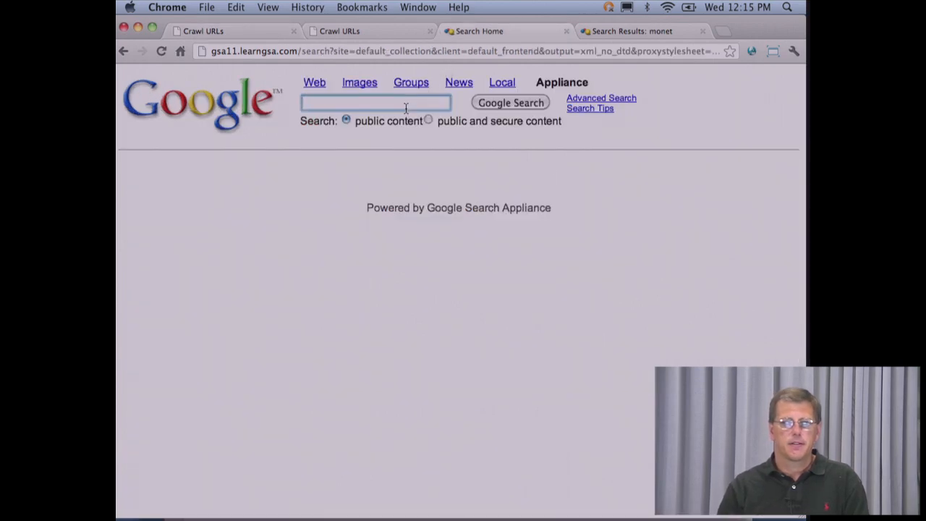
{"action": "type", "text": "medical"}
{"action": "key", "text": "Return"}
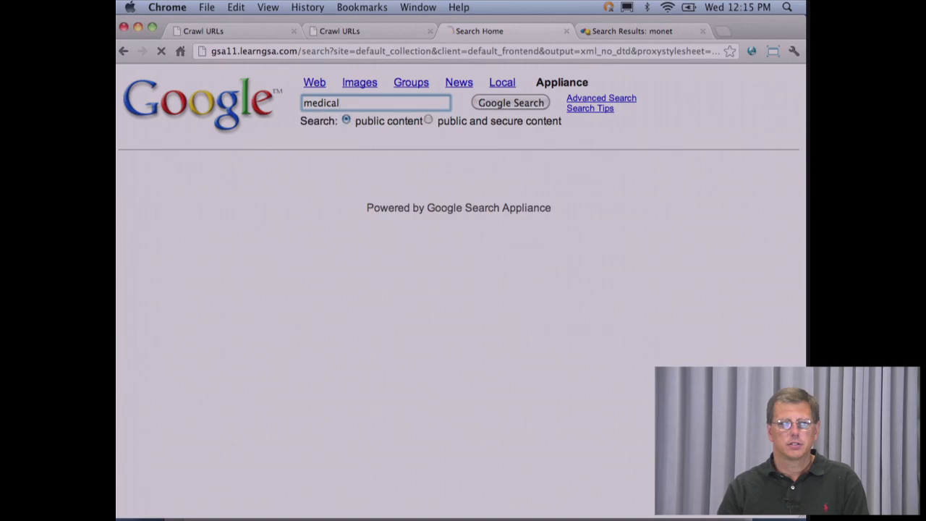
Search the gsa11 appliance for "health" and for "monet"
{"action": "double_click", "coordinate": [325, 103]}
{"action": "type", "text": "health"}
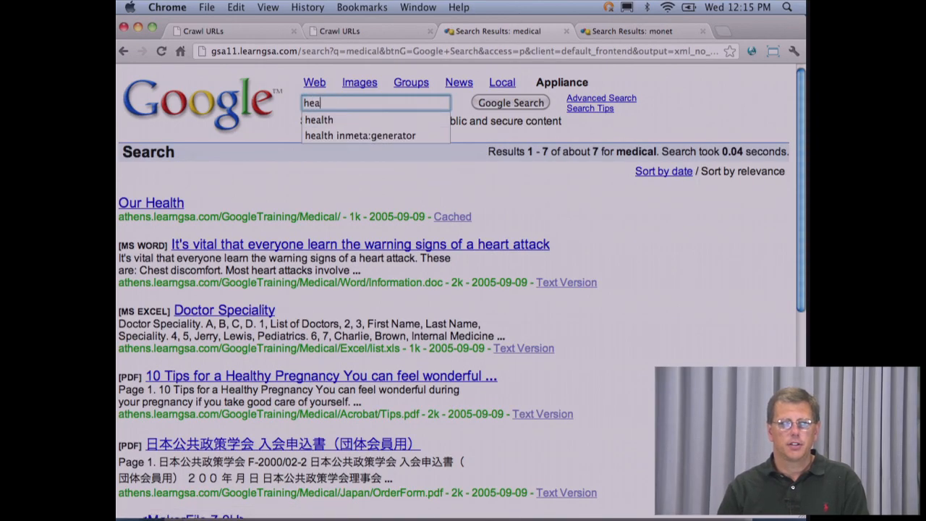
{"action": "key", "text": "Return"}
{"action": "double_click", "coordinate": [326, 103]}
{"action": "type", "text": "monet"}
{"action": "key", "text": "Return"}
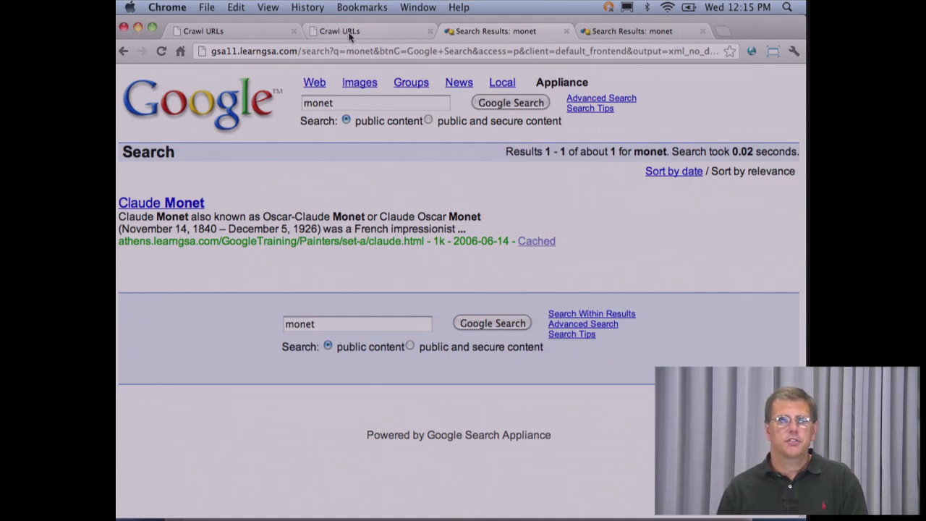
Pause the crawl on gsa12, reset its index completely and check the reset's status on the home page
{"action": "left_click", "coordinate": [350, 33]}
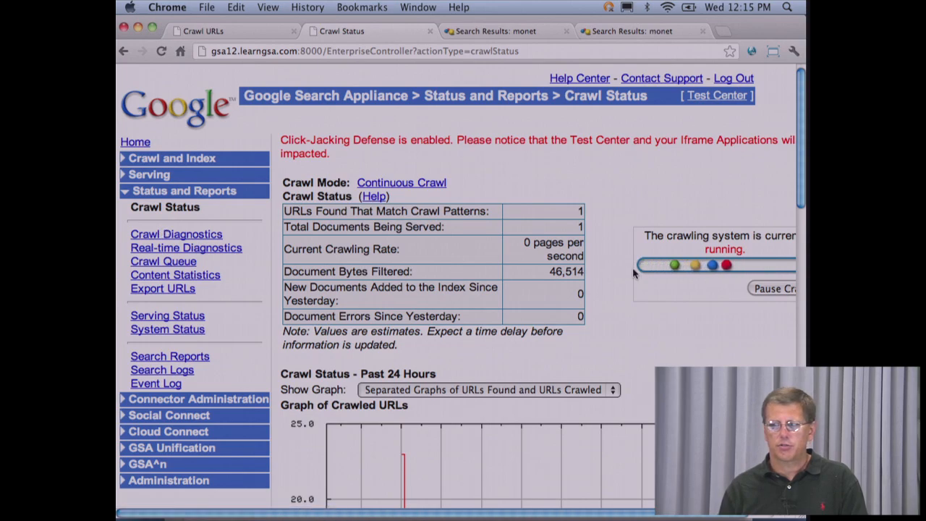
{"action": "left_click", "coordinate": [759, 289]}
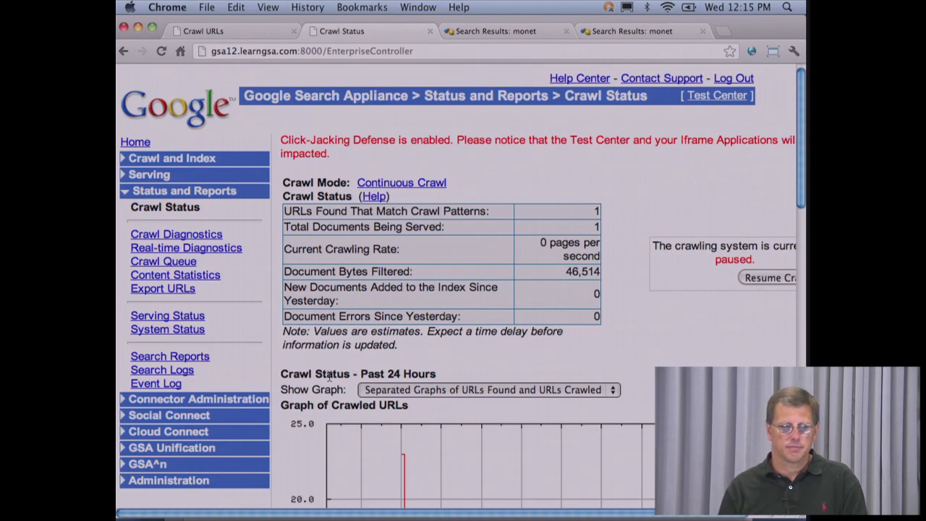
{"action": "scroll", "coordinate": [225, 442], "scroll_direction": "down", "scroll_amount": 3}
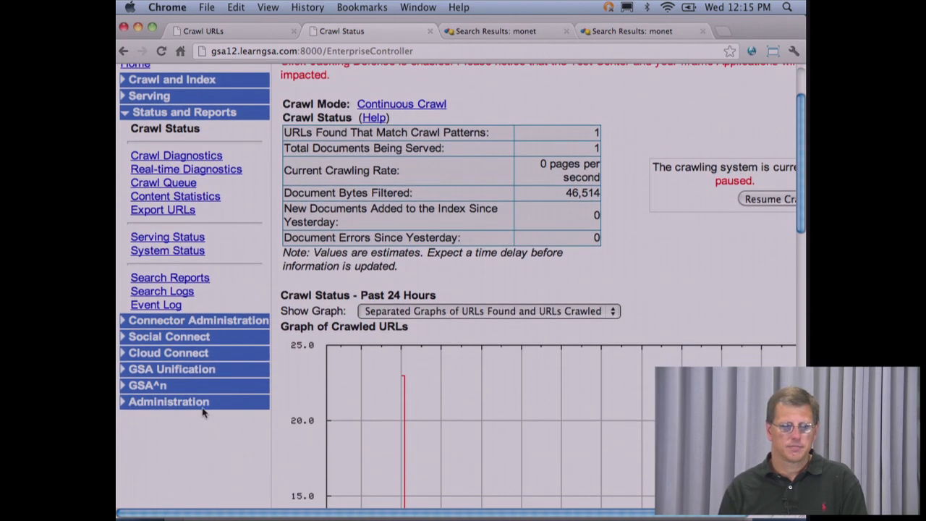
{"action": "left_click", "coordinate": [201, 407]}
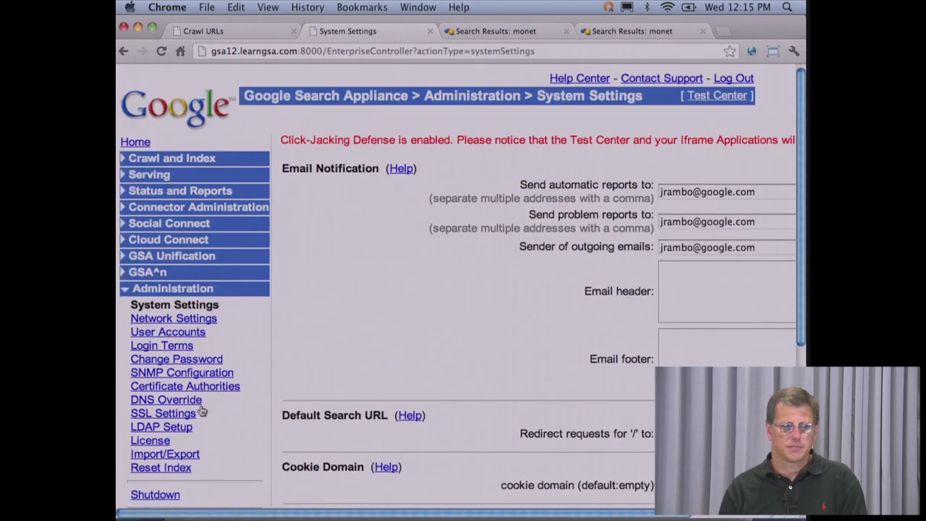
{"action": "left_click", "coordinate": [171, 470]}
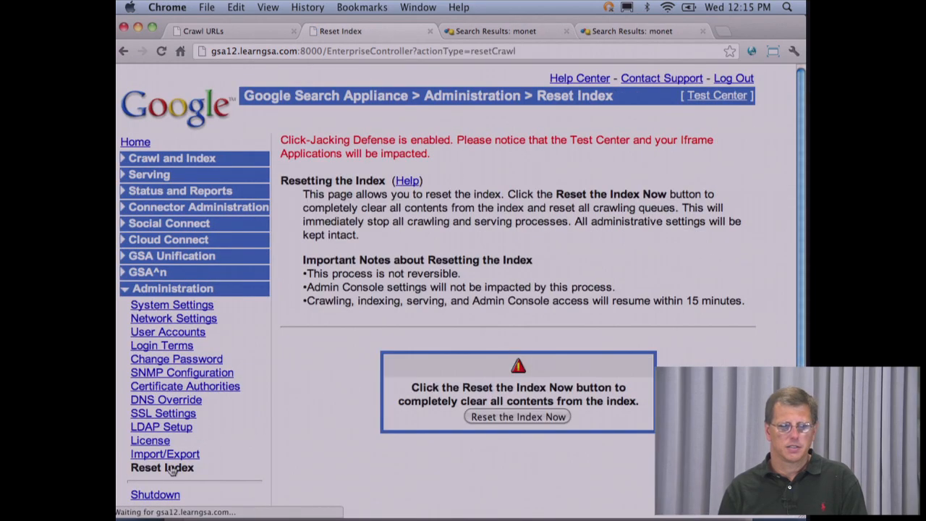
{"action": "left_click", "coordinate": [485, 417]}
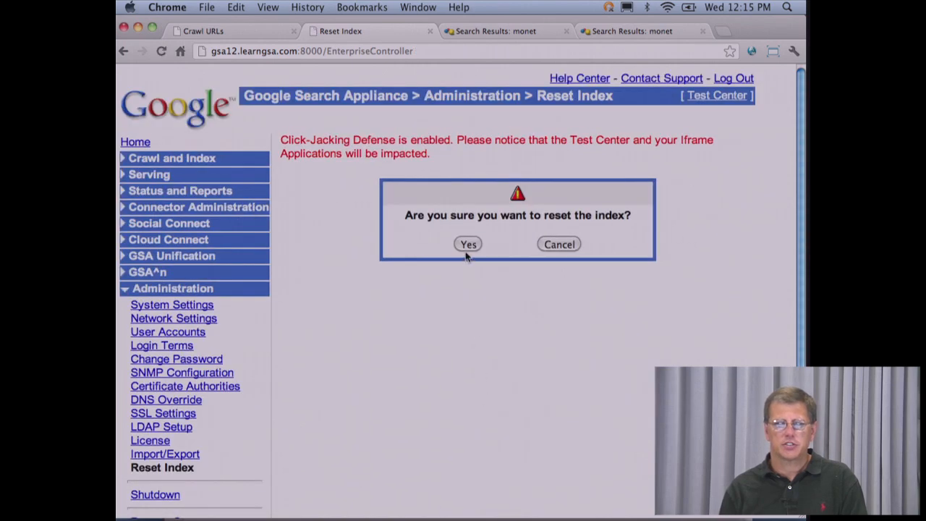
{"action": "left_click", "coordinate": [467, 245]}
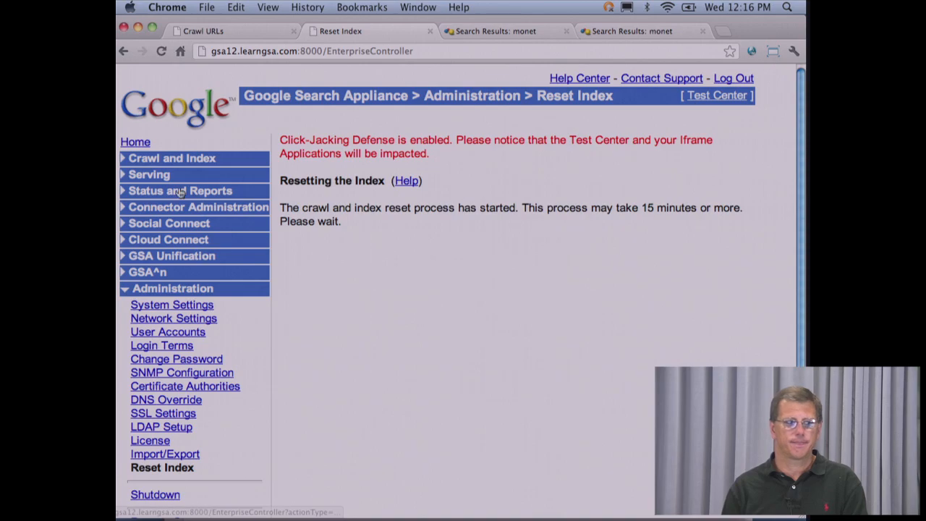
{"action": "left_click", "coordinate": [142, 143]}
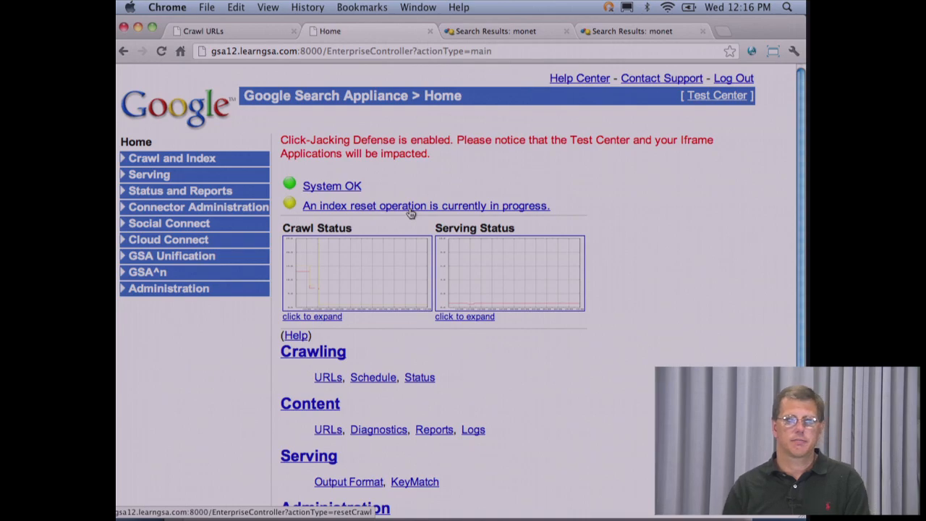
Enable GSA Mirroring in the GSA^n configuration of the gsa11 appliance
{"action": "left_click", "coordinate": [217, 31]}
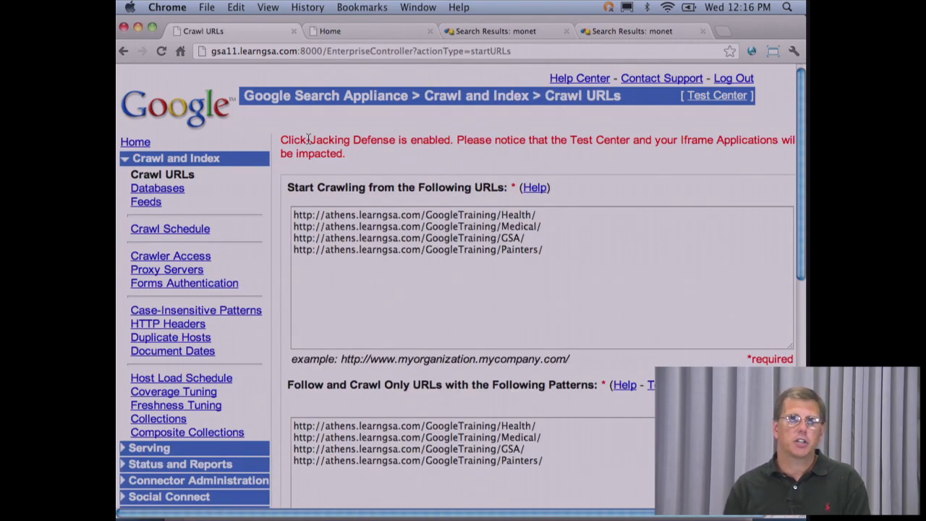
{"action": "scroll", "coordinate": [307, 138], "scroll_direction": "down", "scroll_amount": 8}
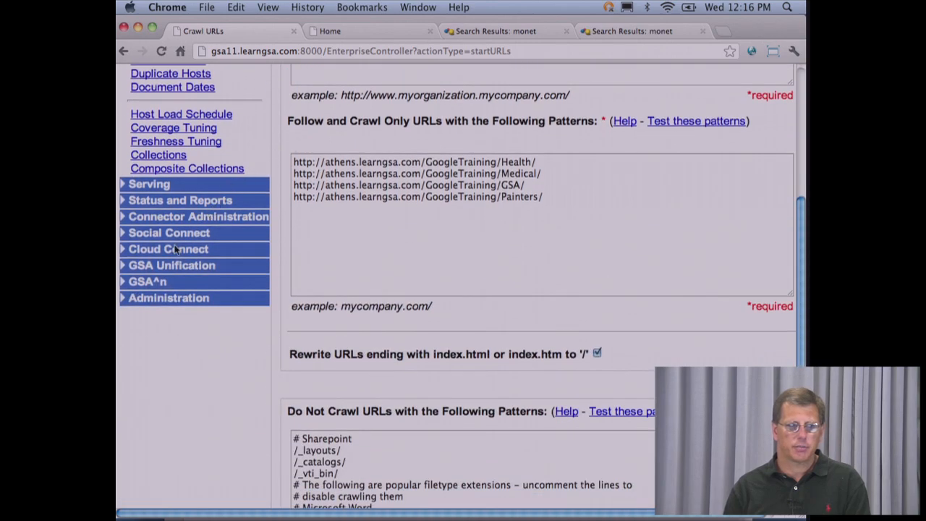
{"action": "left_click", "coordinate": [152, 281]}
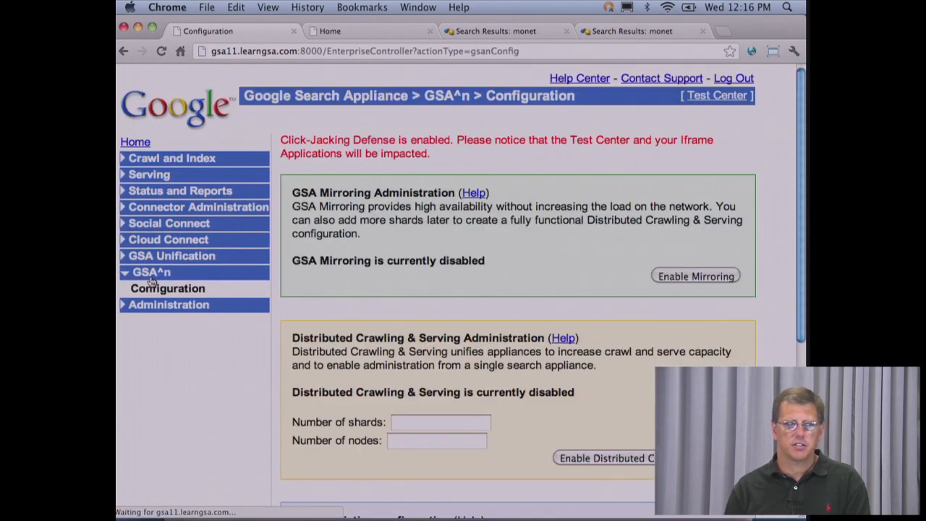
{"action": "left_click", "coordinate": [684, 274]}
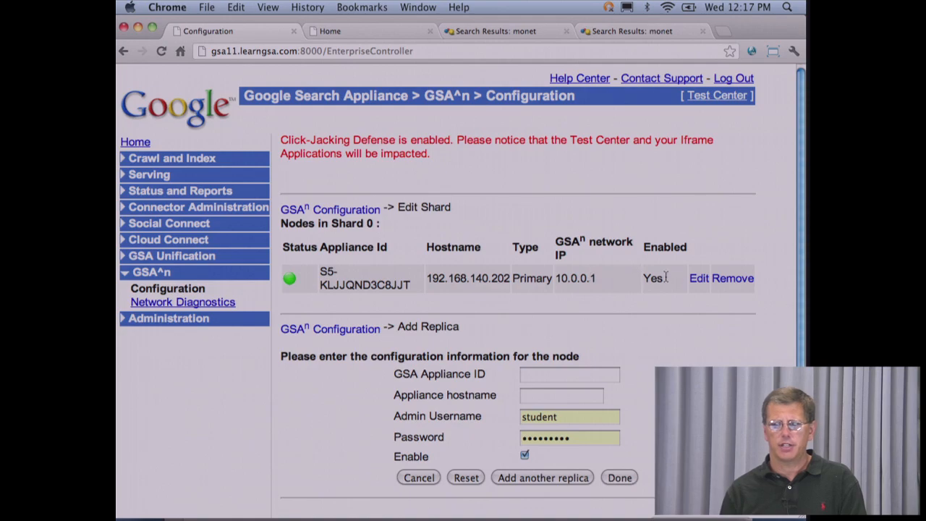
Edit the primary node in Shard 0 and set its GSA^n network IP to 10.0.0.11
{"action": "left_click", "coordinate": [699, 280]}
{"action": "scroll", "coordinate": [700, 281], "scroll_direction": "down", "scroll_amount": 4}
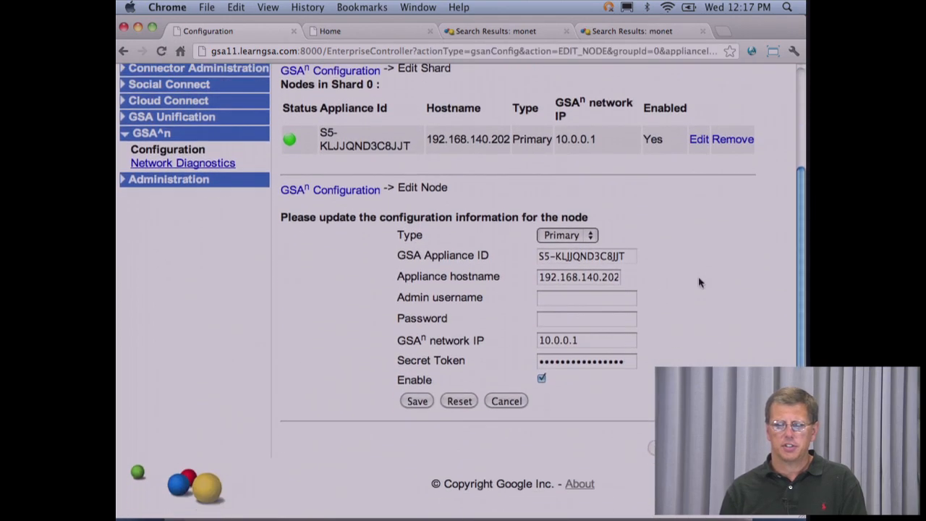
{"action": "left_click", "coordinate": [594, 335]}
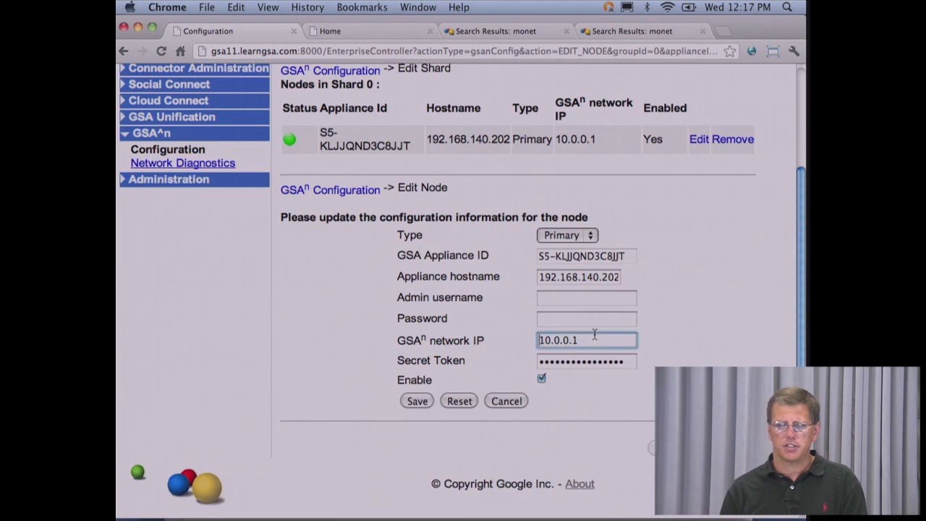
{"action": "left_click", "coordinate": [593, 339]}
{"action": "type", "text": "1"}
{"action": "left_click", "coordinate": [676, 340]}
Enter a new secret token, the admin username student and the admin password for the primary node, and save the node
{"action": "double_click", "coordinate": [595, 359]}
{"action": "type", "text": "•••••"}
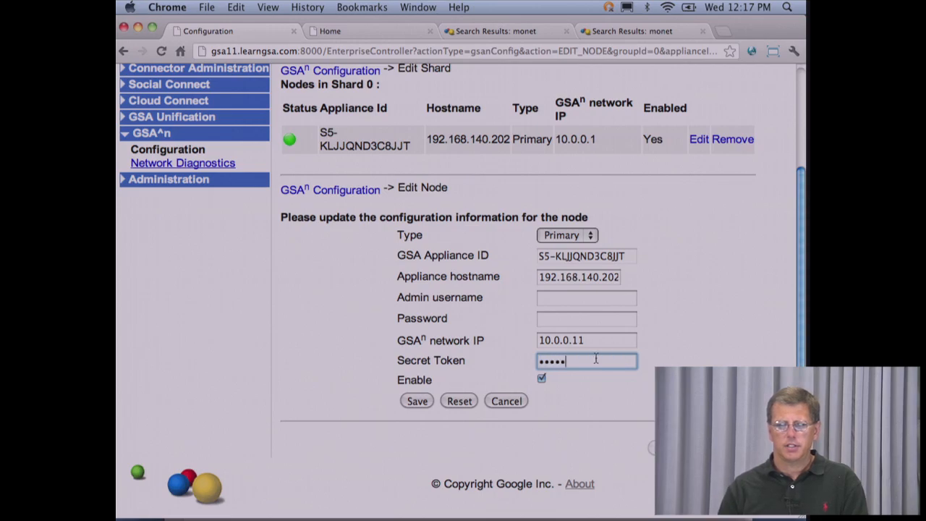
{"action": "left_click", "coordinate": [588, 297]}
{"action": "type", "text": "stude"}
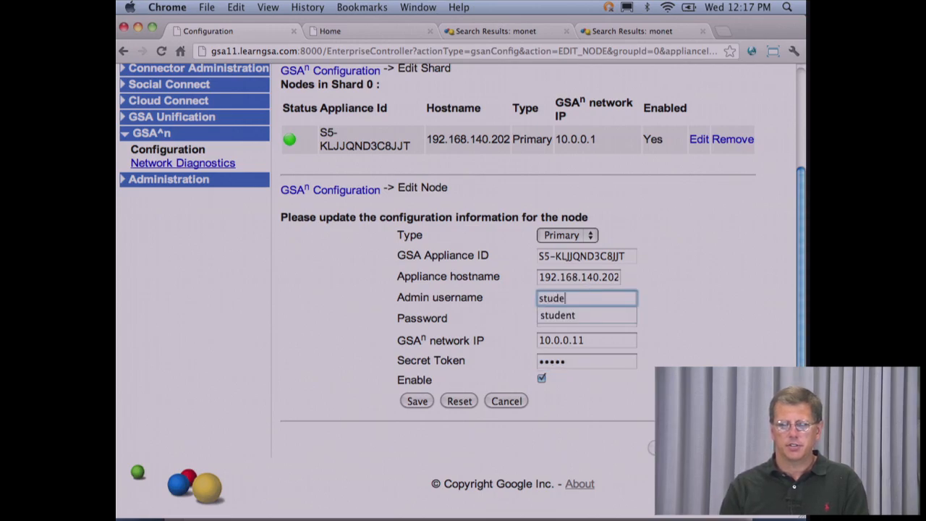
{"action": "type", "text": "nt"}
{"action": "key", "text": "Tab"}
{"action": "type", "text": "•••••••••"}
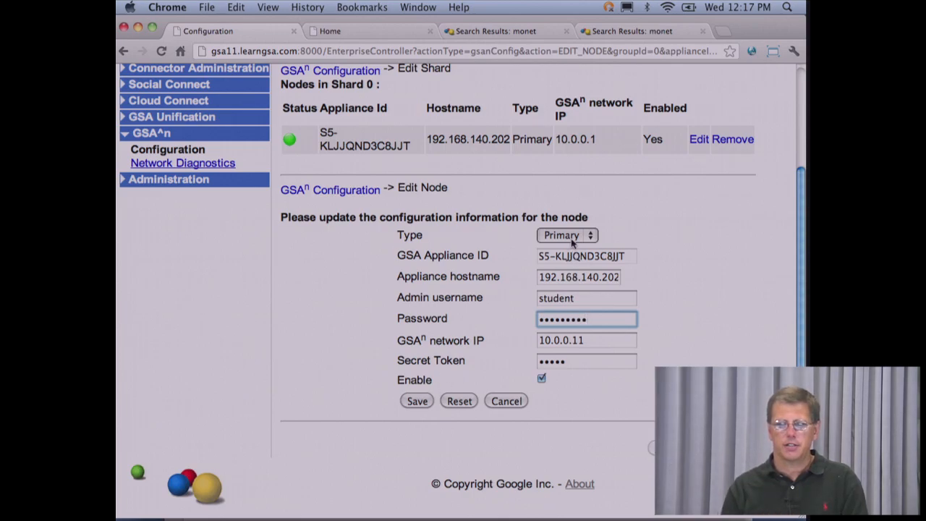
{"action": "left_click", "coordinate": [417, 402]}
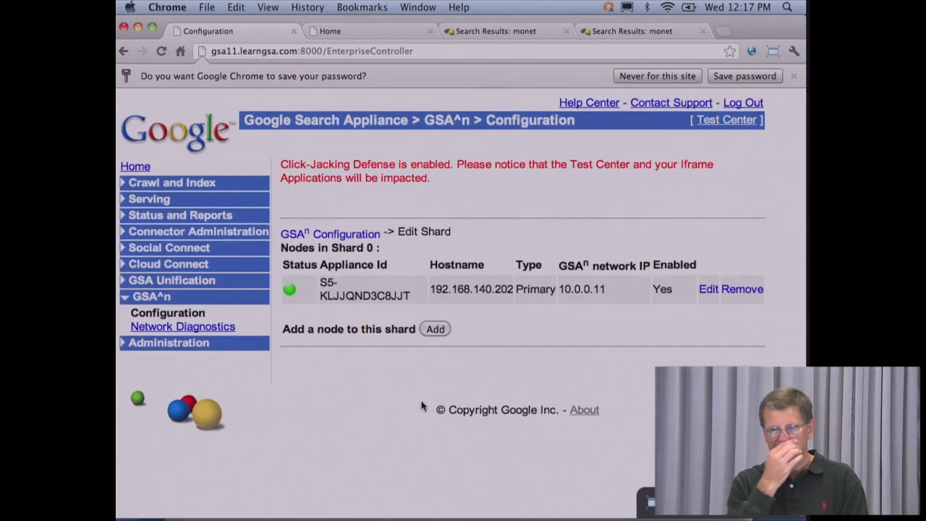
Add a Replica node to Shard 0, using the appliance ID from gsa12's License page and the hostname 192.168.140.203
{"action": "left_click", "coordinate": [435, 329]}
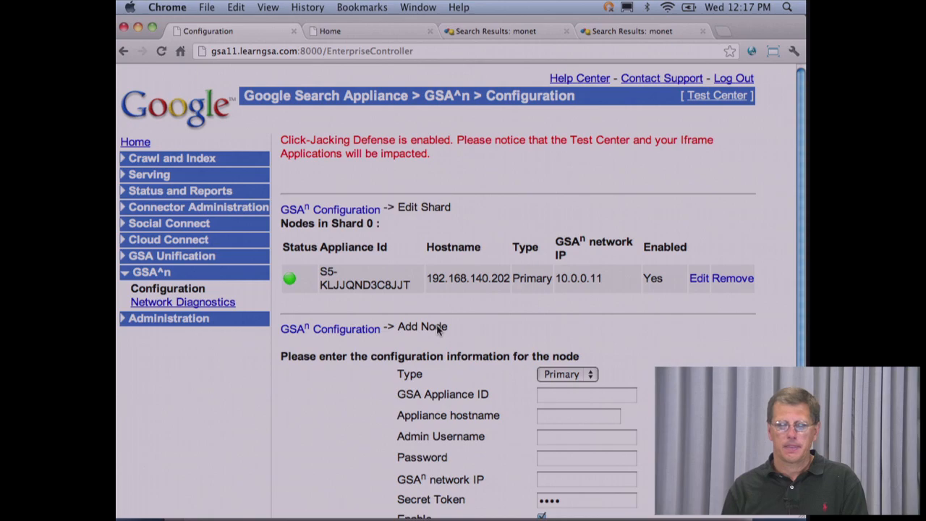
{"action": "left_click", "coordinate": [592, 375]}
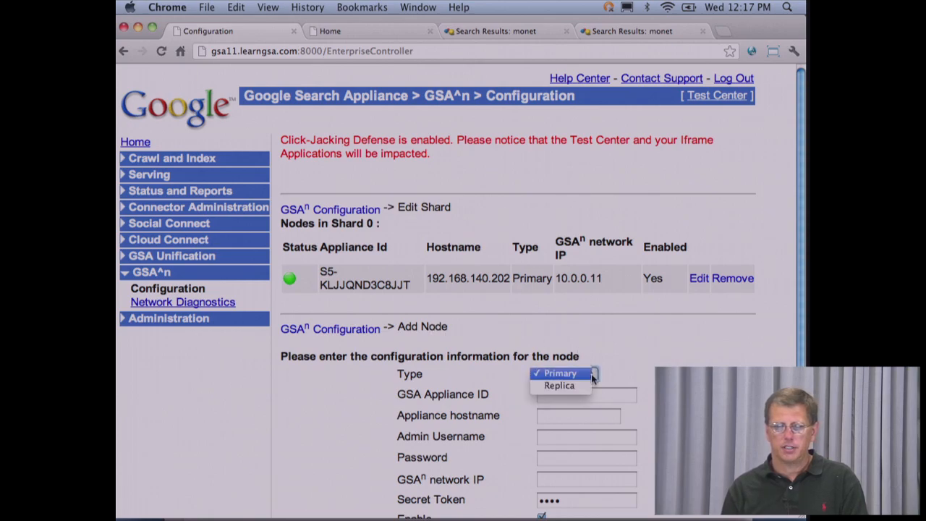
{"action": "left_click", "coordinate": [572, 387]}
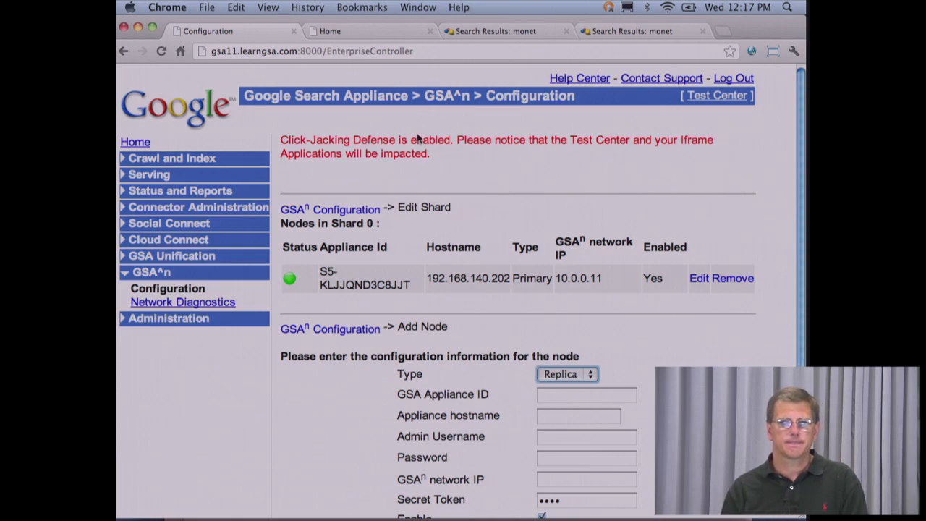
{"action": "left_click", "coordinate": [369, 39]}
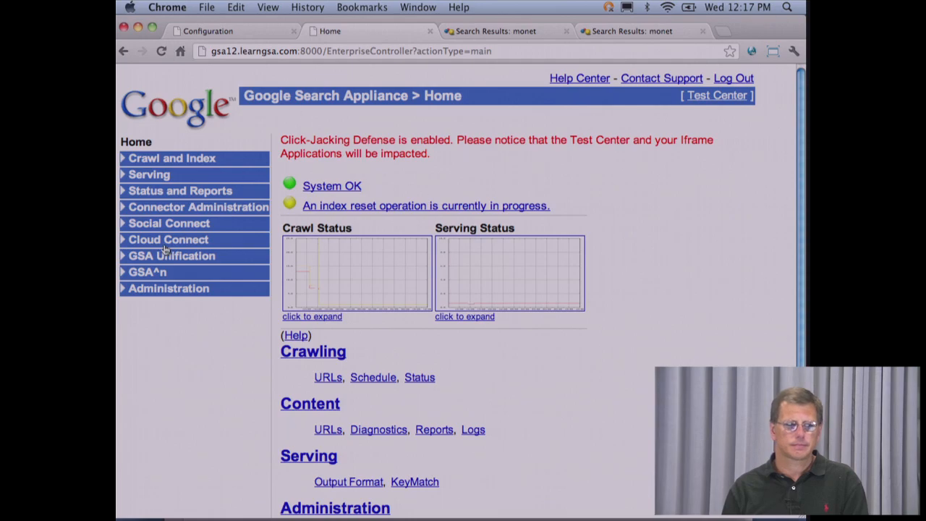
{"action": "left_click", "coordinate": [155, 289]}
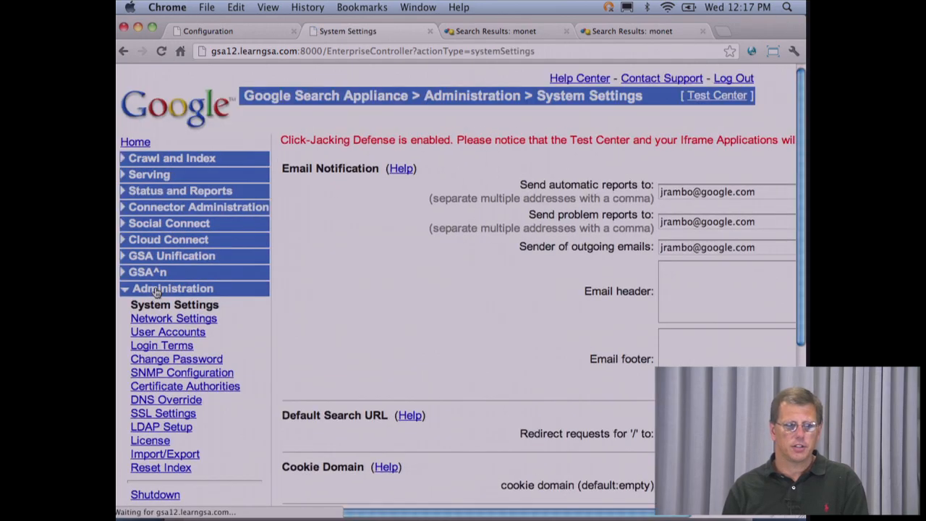
{"action": "left_click", "coordinate": [157, 441]}
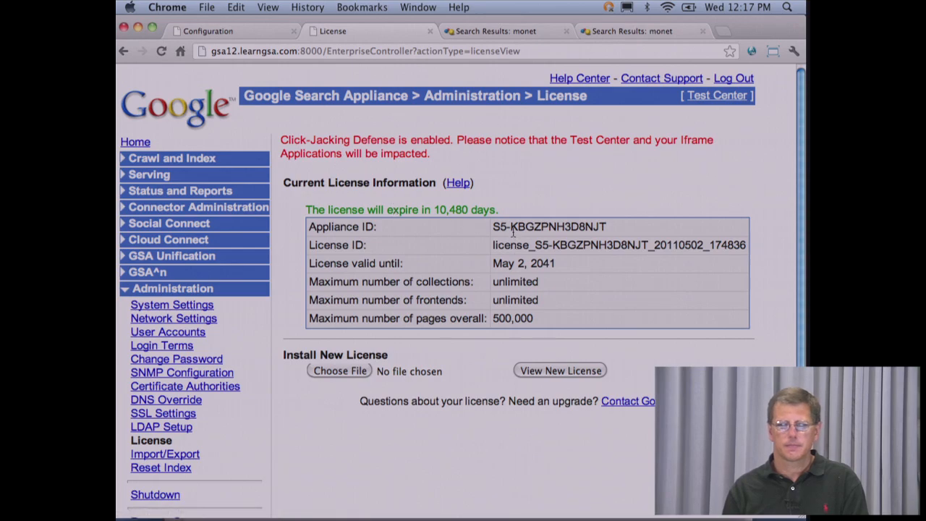
{"action": "mouse_move", "coordinate": [510, 228]}
{"action": "left_mouse_down"}
{"action": "mouse_move", "coordinate": [550, 233]}
{"action": "mouse_move", "coordinate": [494, 229]}
{"action": "left_mouse_up"}
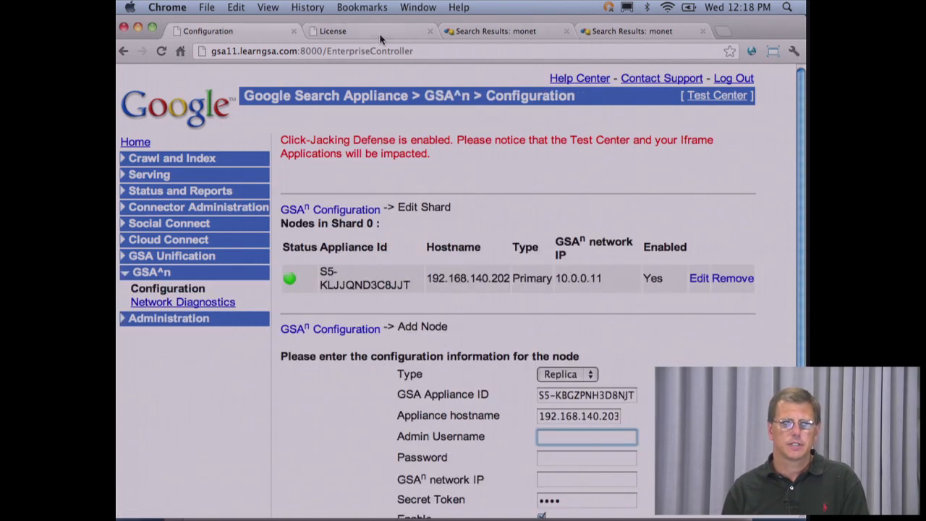
Check the IP address in gsa12's network settings and return to the gsa11 node form
{"action": "left_click", "coordinate": [378, 34]}
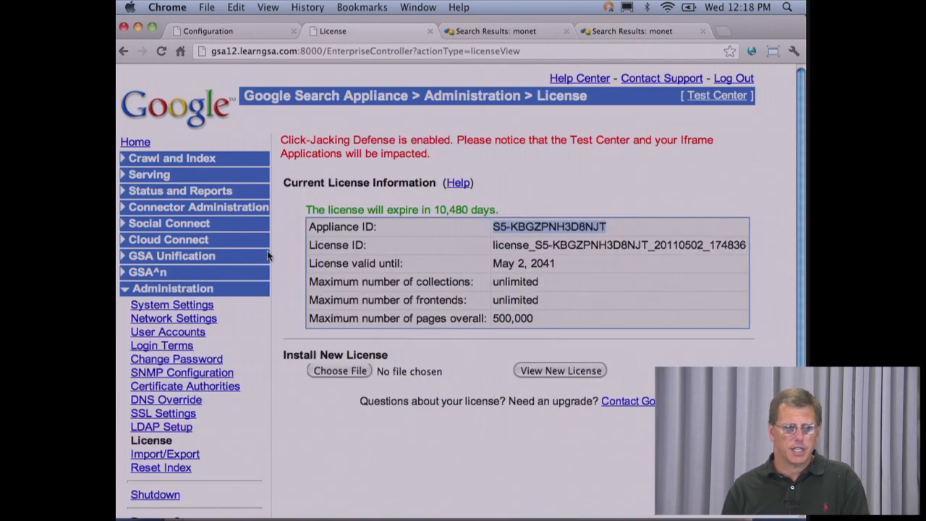
{"action": "left_click", "coordinate": [198, 319]}
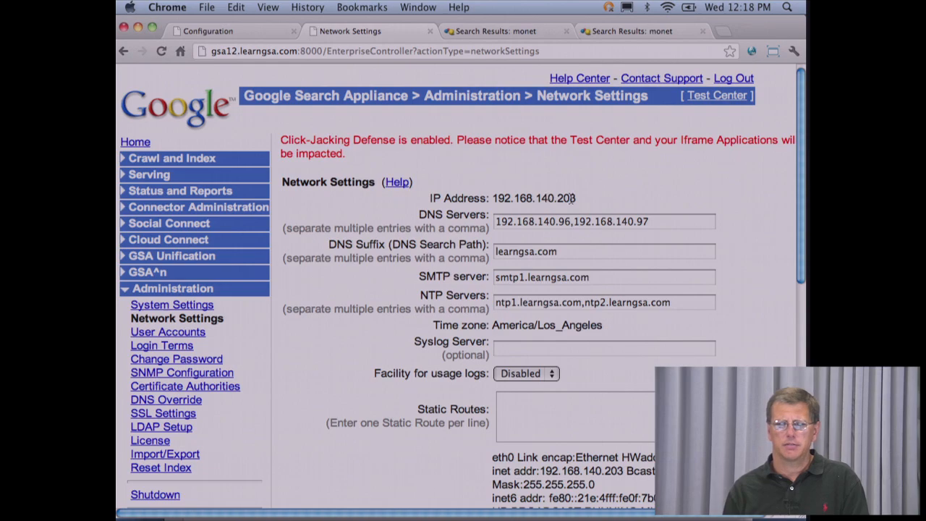
{"action": "left_click", "coordinate": [268, 37]}
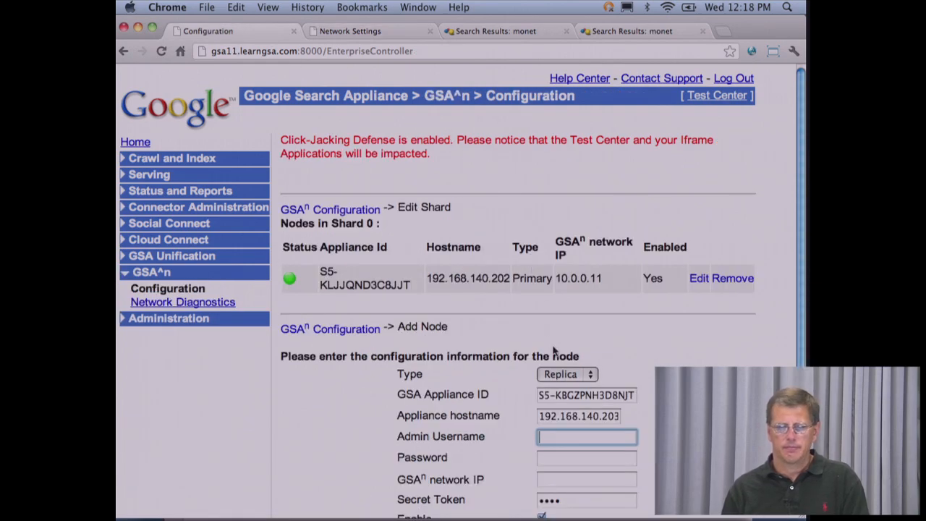
Enter the admin username student, the admin password and the GSA^n network IP 10.0.0.12 for the replica node
{"action": "type", "text": "student"}
{"action": "key", "text": "Tab"}
{"action": "type", "text": "•••••••••"}
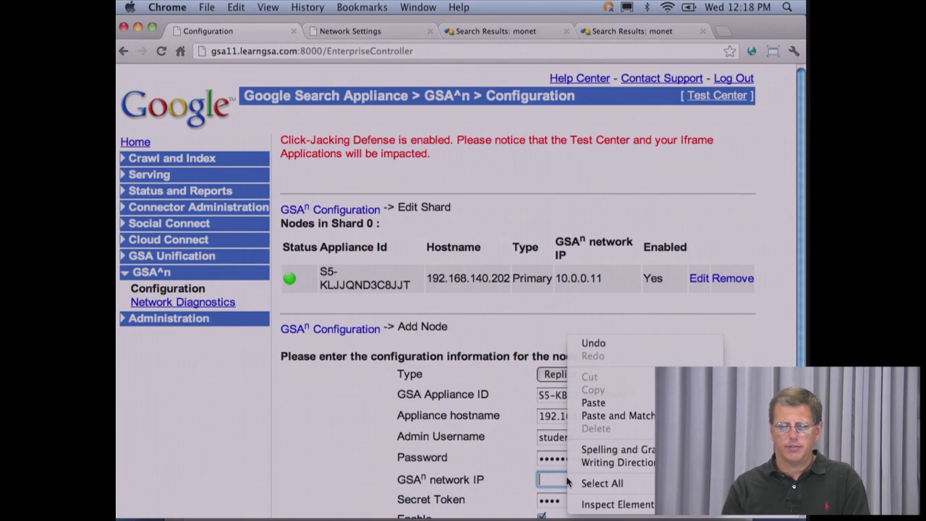
{"action": "key", "text": "Up"}
{"action": "key", "text": "Escape"}
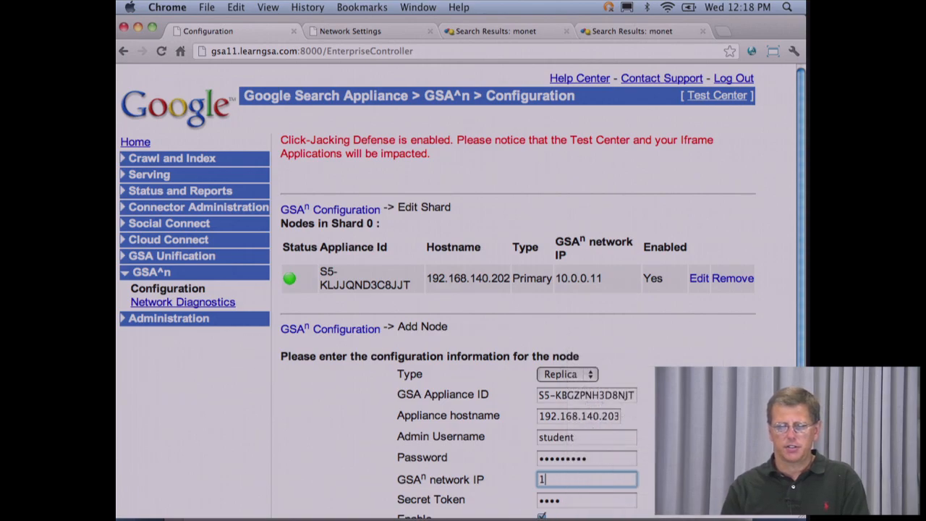
{"action": "type", "text": "10.0.0.12"}
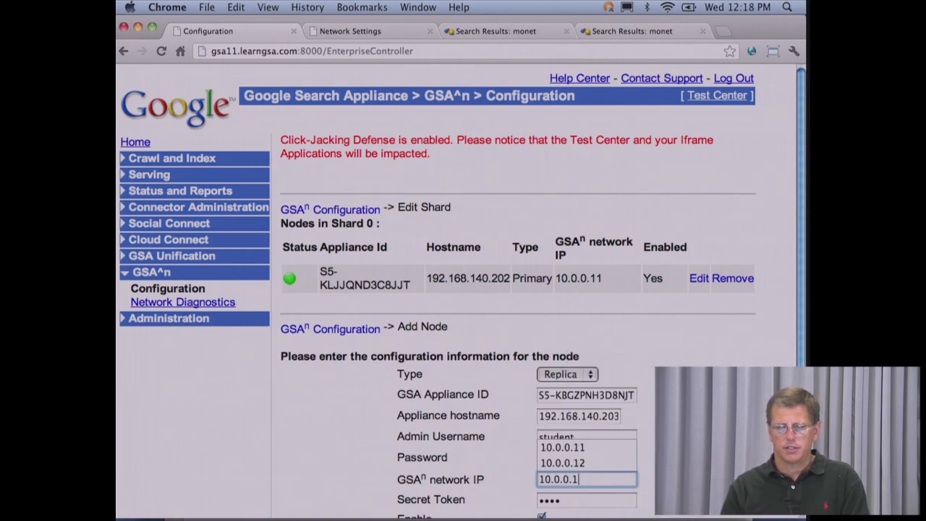
{"action": "left_click", "coordinate": [673, 484]}
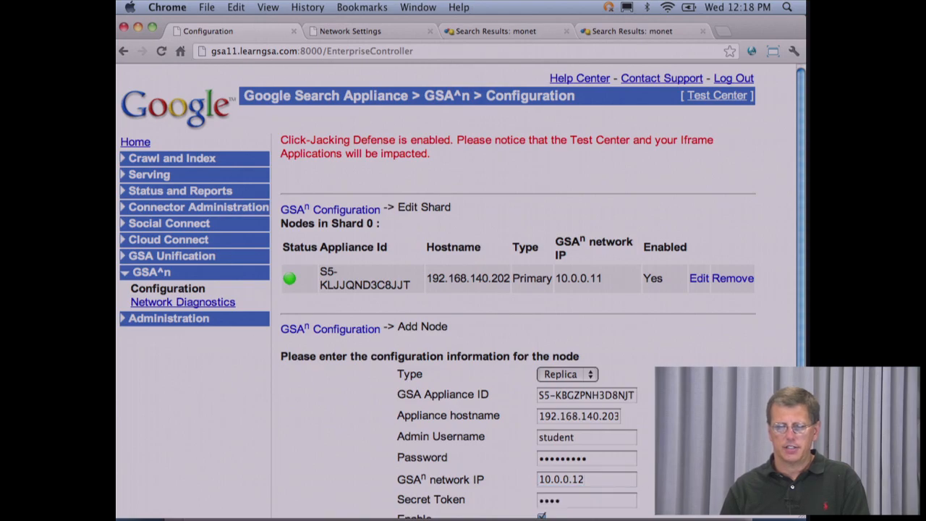
Enter the secret token for the replica node and save the node to Shard 0
{"action": "scroll", "coordinate": [673, 484], "scroll_direction": "down", "scroll_amount": 5}
{"action": "double_click", "coordinate": [556, 367]}
{"action": "type", "text": "••••••"}
{"action": "left_click", "coordinate": [421, 400]}
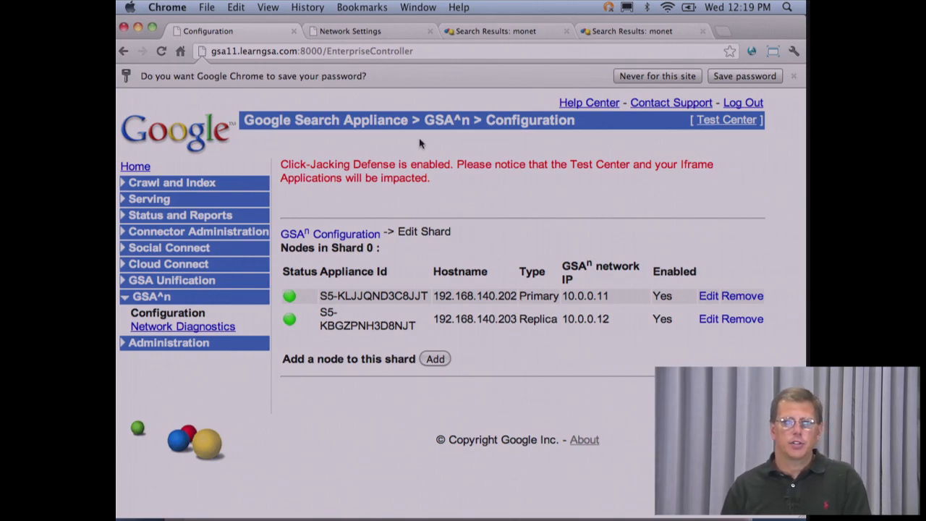
Check the index reset on gsa12 through its home page, crawl status and crawl diagnostics
{"action": "left_click", "coordinate": [368, 36]}
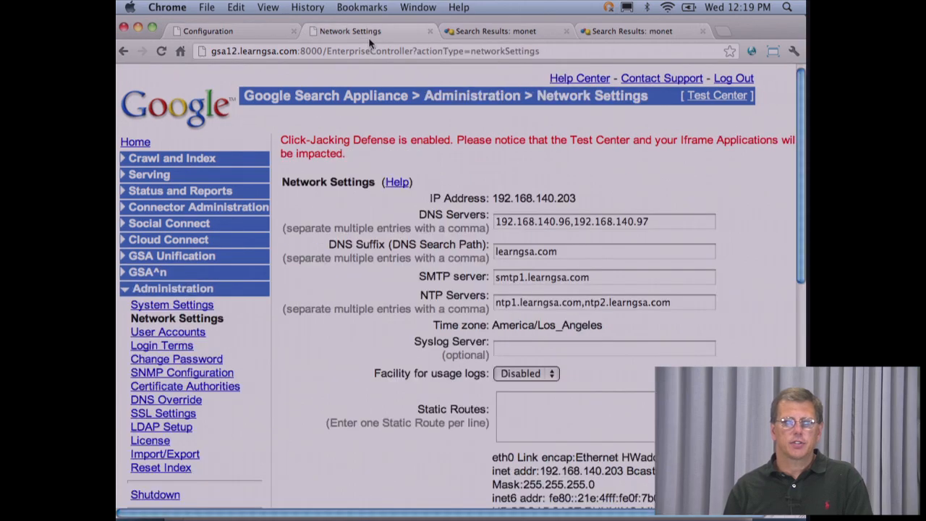
{"action": "left_click", "coordinate": [144, 144]}
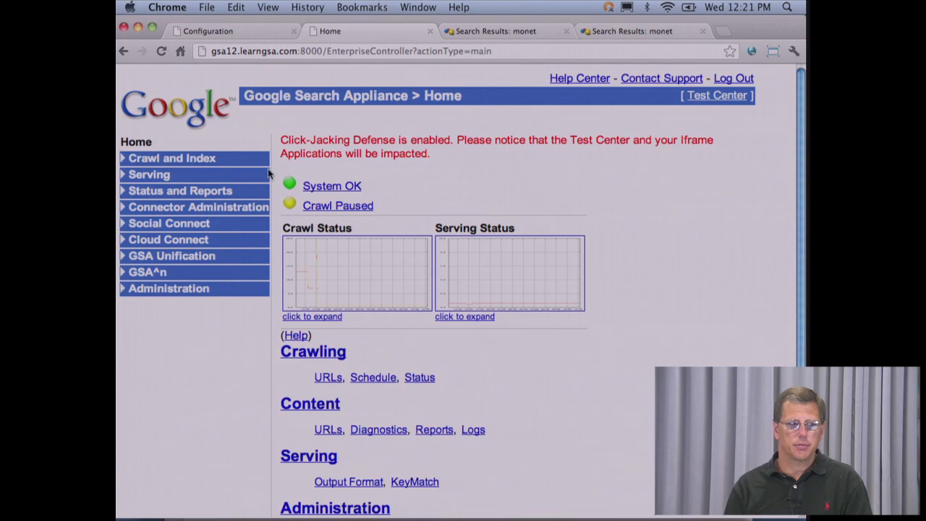
{"action": "left_click", "coordinate": [174, 194]}
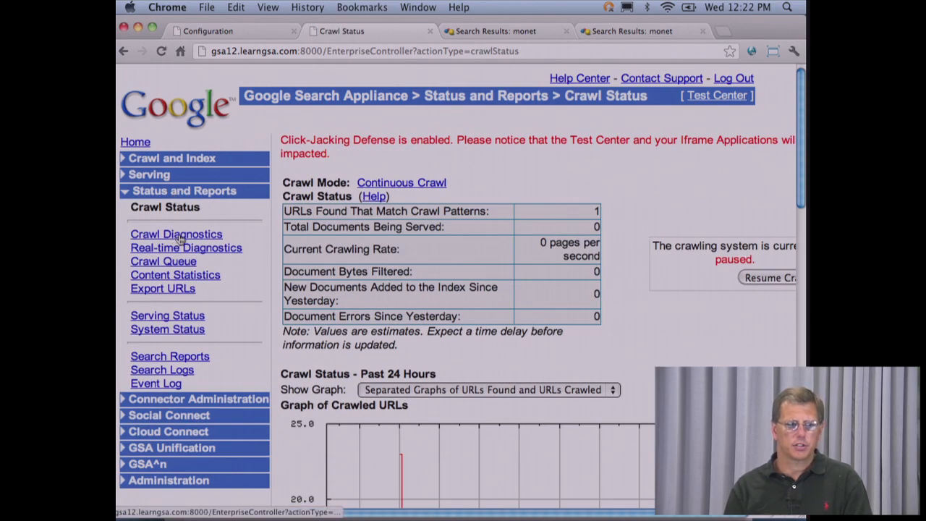
{"action": "left_click", "coordinate": [181, 237]}
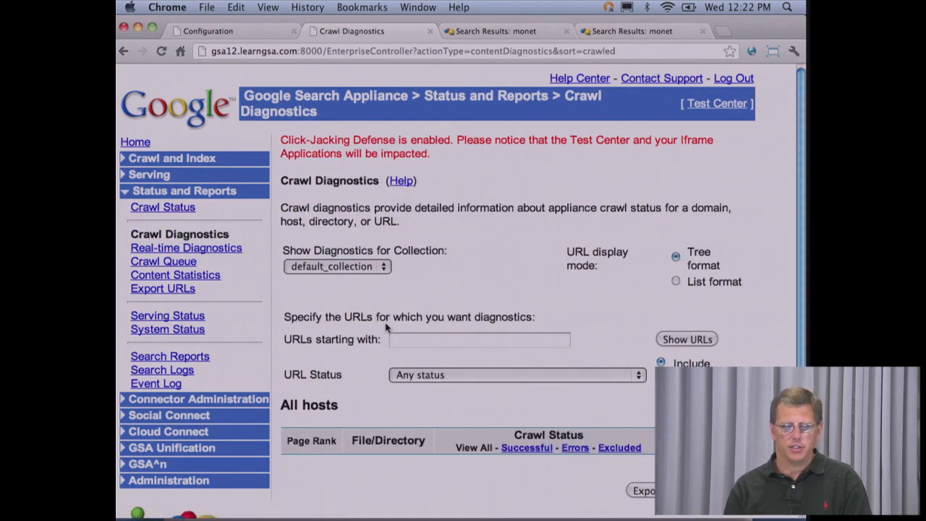
{"action": "scroll", "coordinate": [386, 328], "scroll_direction": "down", "scroll_amount": 2}
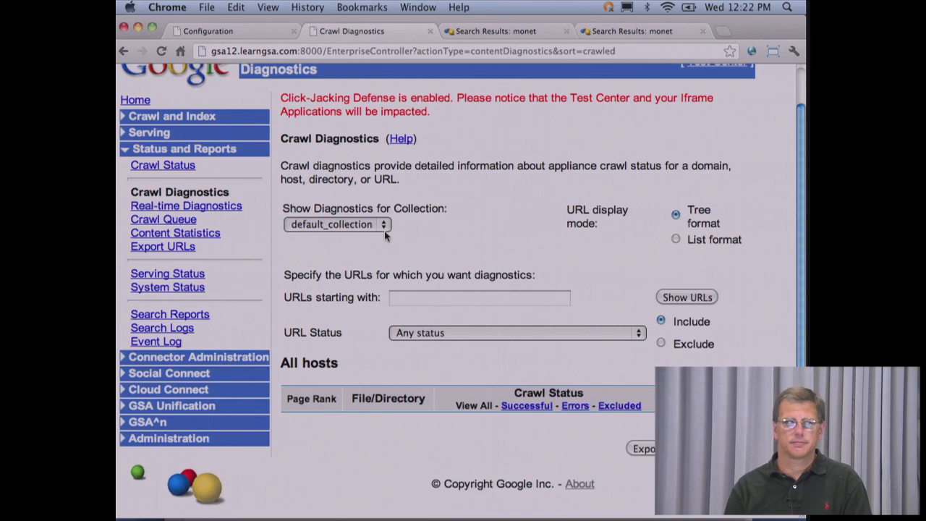
Examine the GSA^n network diagnostics on gsa11 for the node connections and detailed sync status, and reload them
{"action": "left_click", "coordinate": [250, 36]}
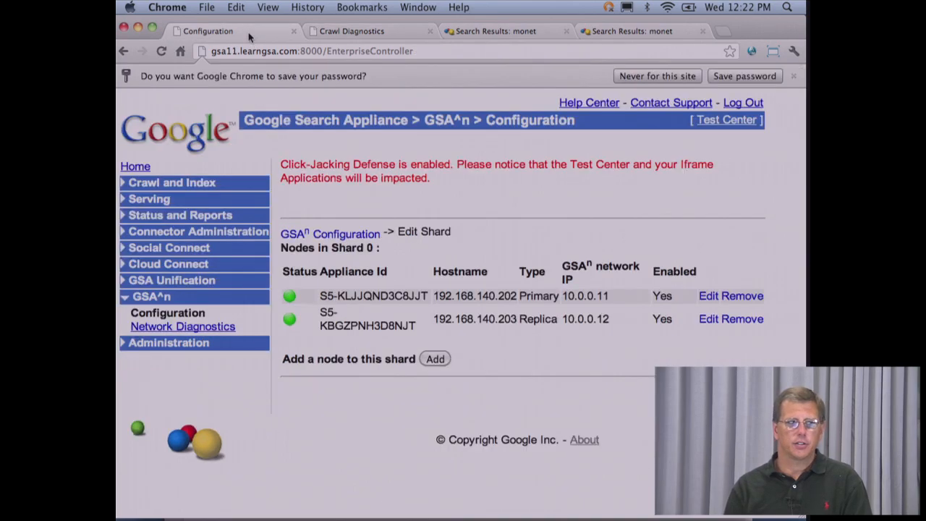
{"action": "left_click", "coordinate": [330, 234]}
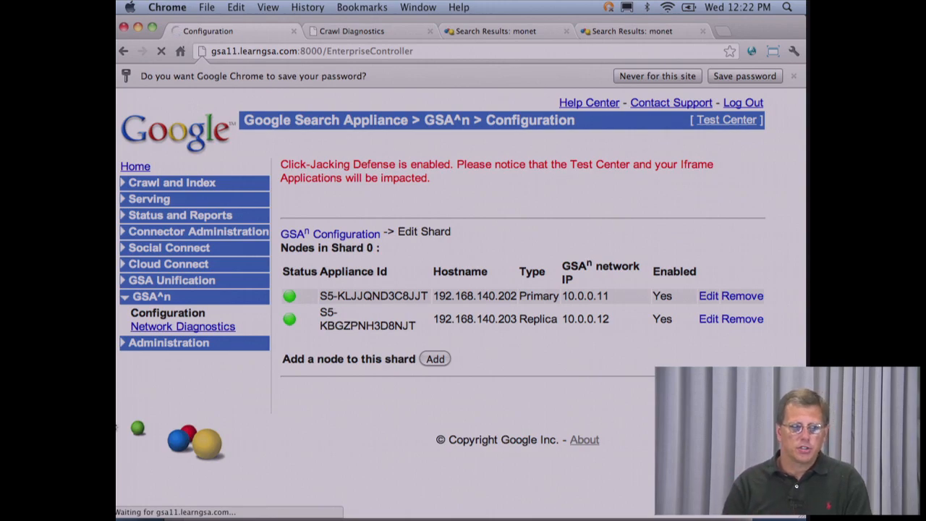
{"action": "left_click", "coordinate": [181, 327]}
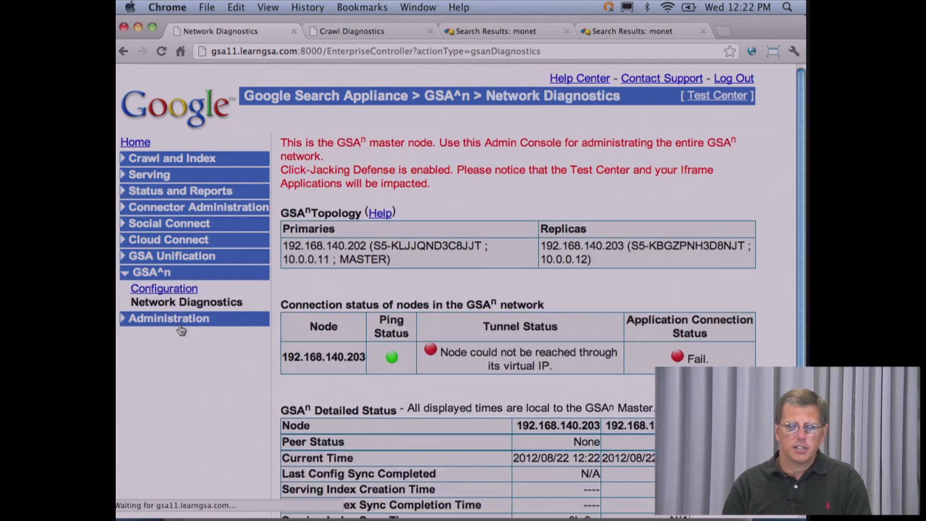
{"action": "scroll", "coordinate": [470, 353], "scroll_direction": "down", "scroll_amount": 5}
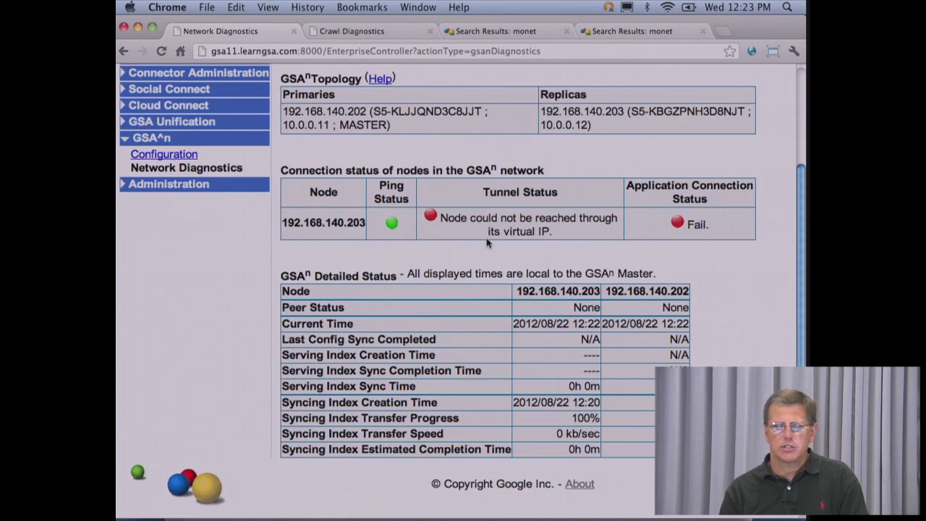
{"action": "left_click", "coordinate": [195, 174]}
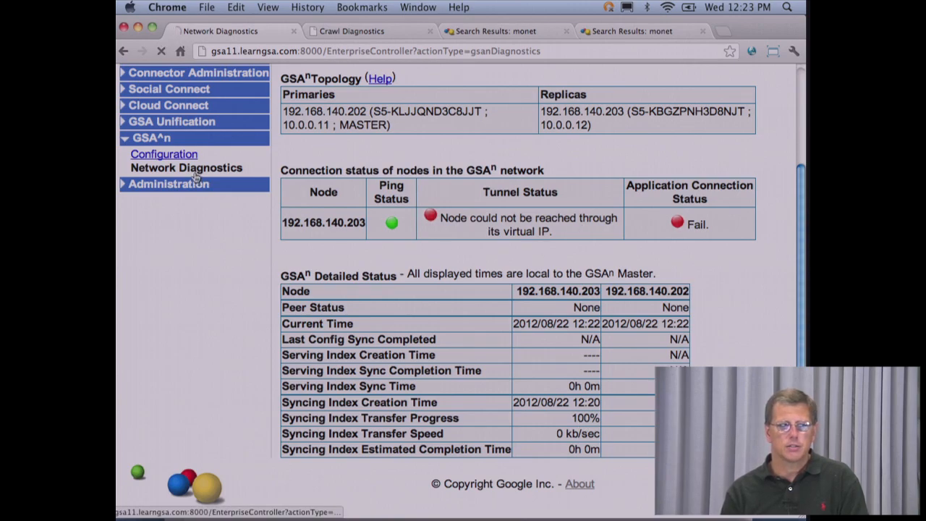
{"action": "scroll", "coordinate": [462, 289], "scroll_direction": "down", "scroll_amount": 3}
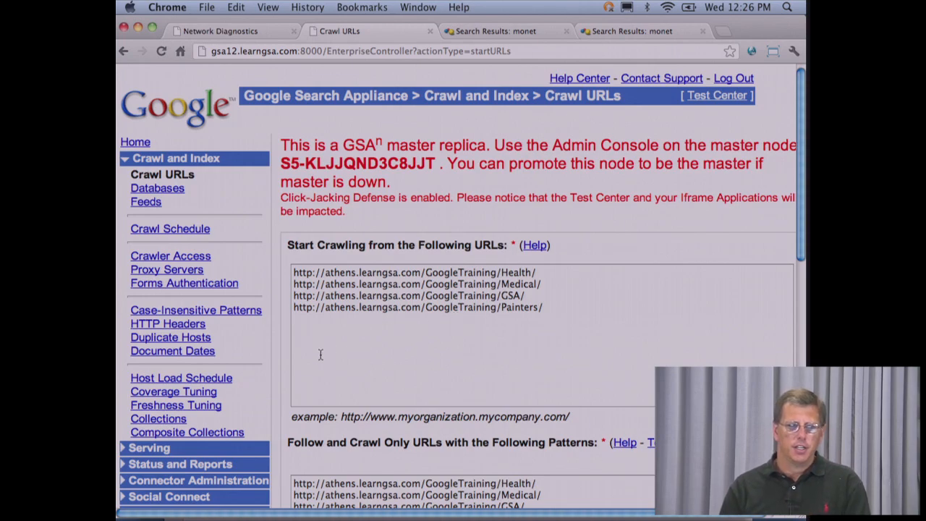
Review the home page, crawl status and crawl diagnostics of gsa12 as a GSA^n replica
{"action": "left_click", "coordinate": [137, 143]}
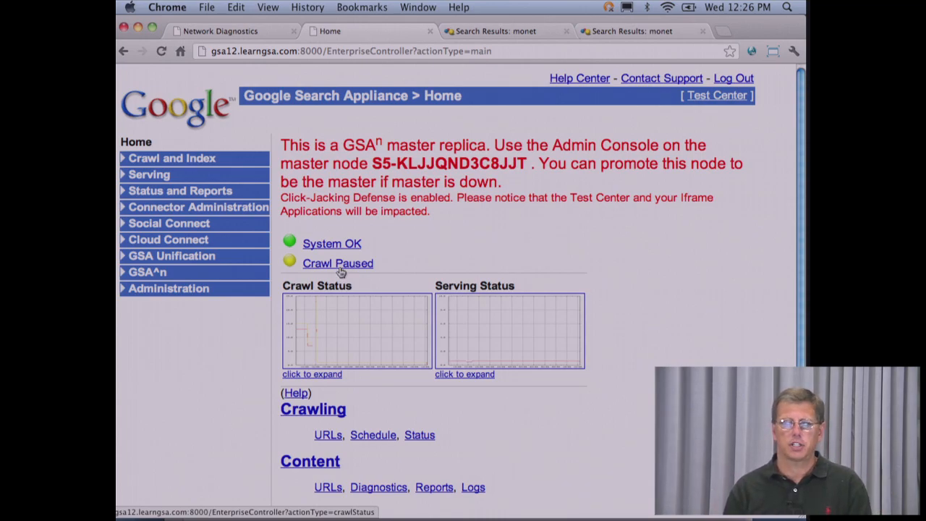
{"action": "left_click", "coordinate": [341, 265]}
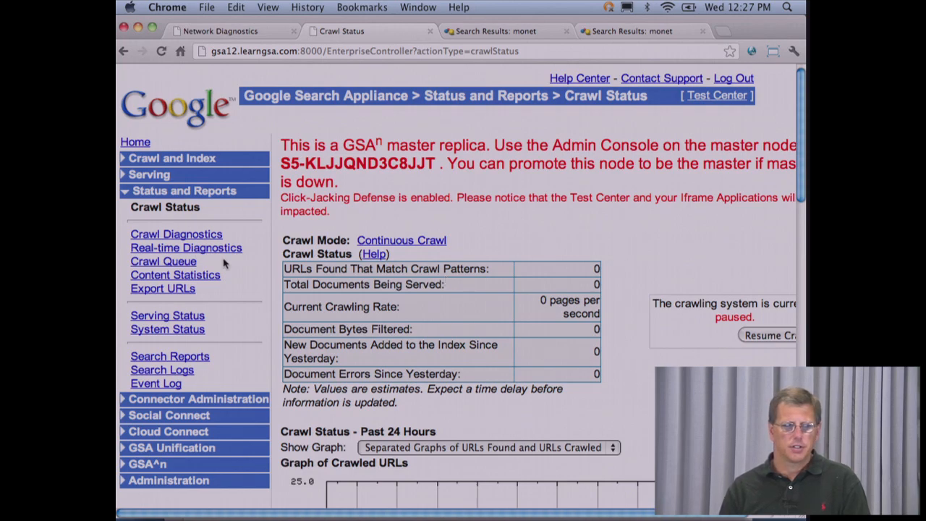
{"action": "left_click", "coordinate": [167, 233]}
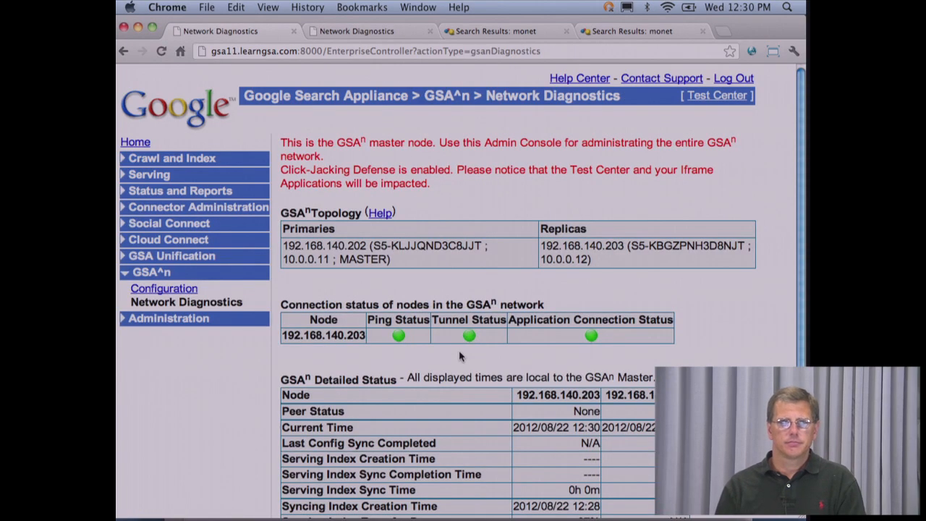
Examine the syncing index transfer progress of node 192.168.140.203 in gsa11's network diagnostics
{"action": "scroll", "coordinate": [459, 350], "scroll_direction": "down", "scroll_amount": 3}
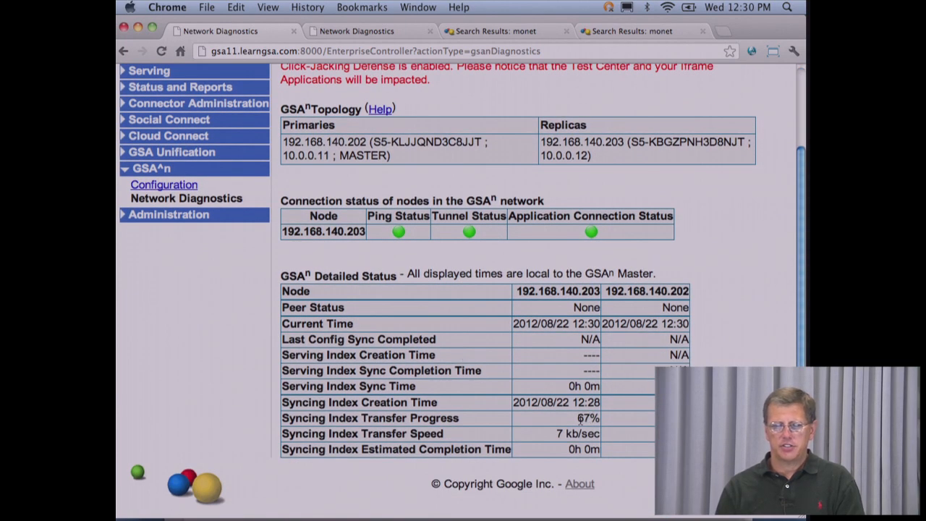
{"action": "left_click_drag", "start_coordinate": [578, 418], "coordinate": [599, 418]}
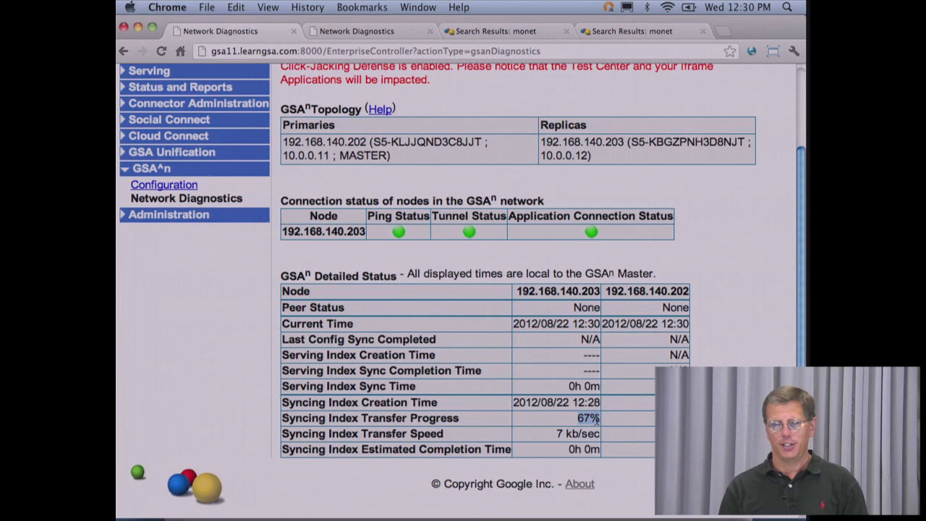
Reload gsa11's network diagnostics and examine the replica's index transfer speed, serving index creation time and sync completion time
{"action": "left_click", "coordinate": [559, 433]}
{"action": "left_click_drag", "start_coordinate": [559, 433], "coordinate": [593, 433]}
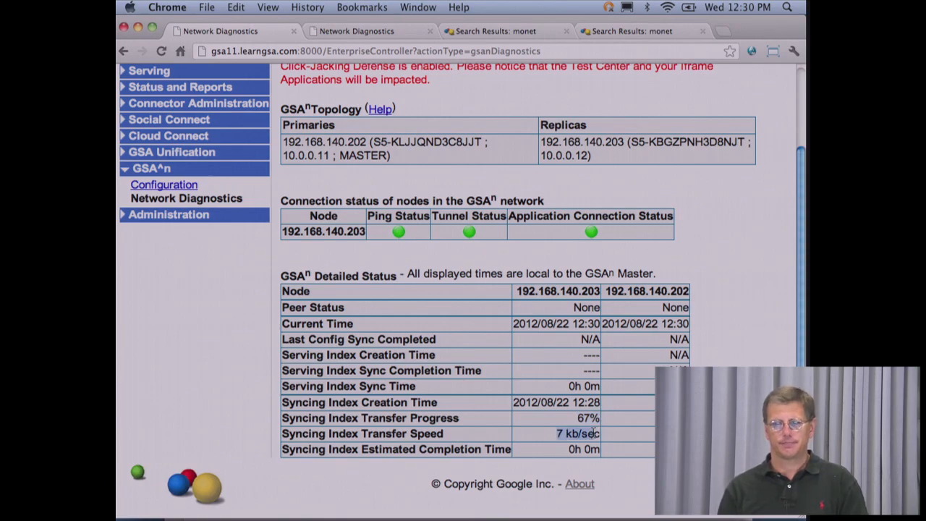
{"action": "scroll", "coordinate": [182, 302], "scroll_direction": "up", "scroll_amount": 3}
{"action": "left_click", "coordinate": [181, 301]}
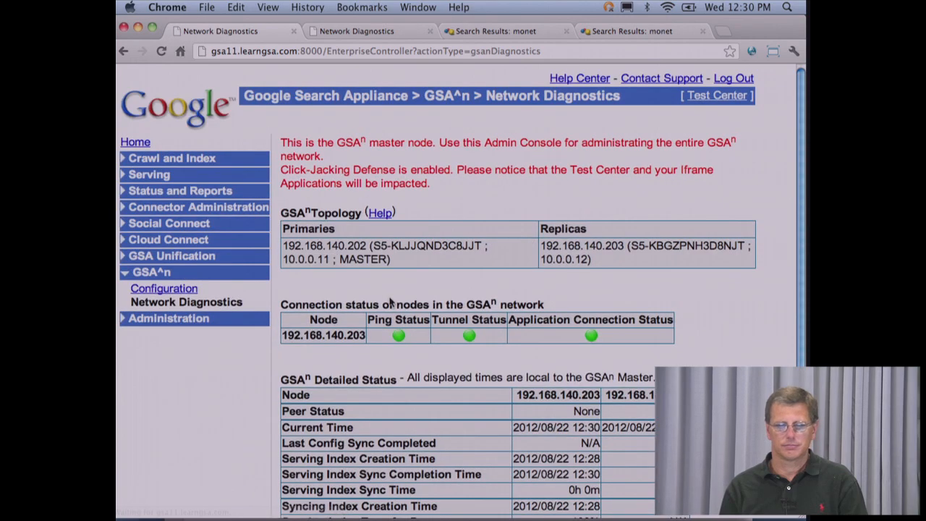
{"action": "scroll", "coordinate": [389, 302], "scroll_direction": "down", "scroll_amount": 3}
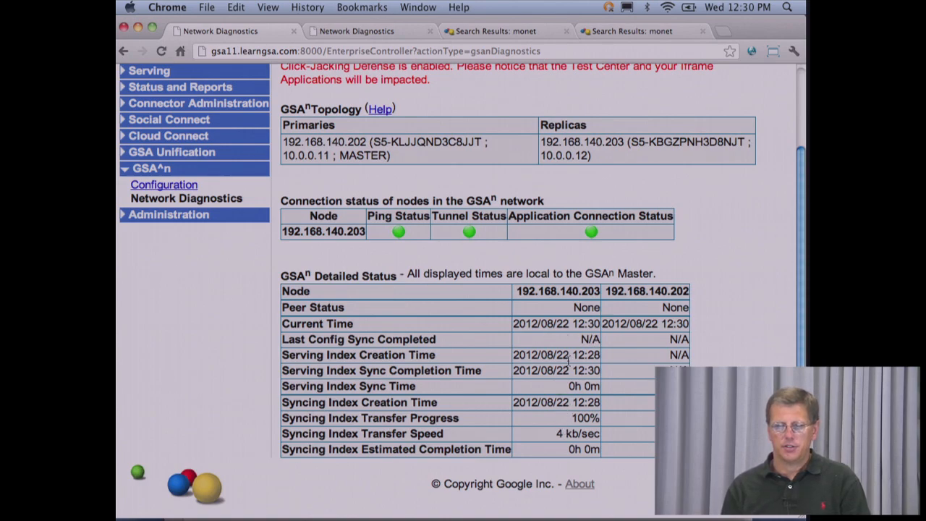
{"action": "left_click_drag", "start_coordinate": [549, 352], "coordinate": [583, 369]}
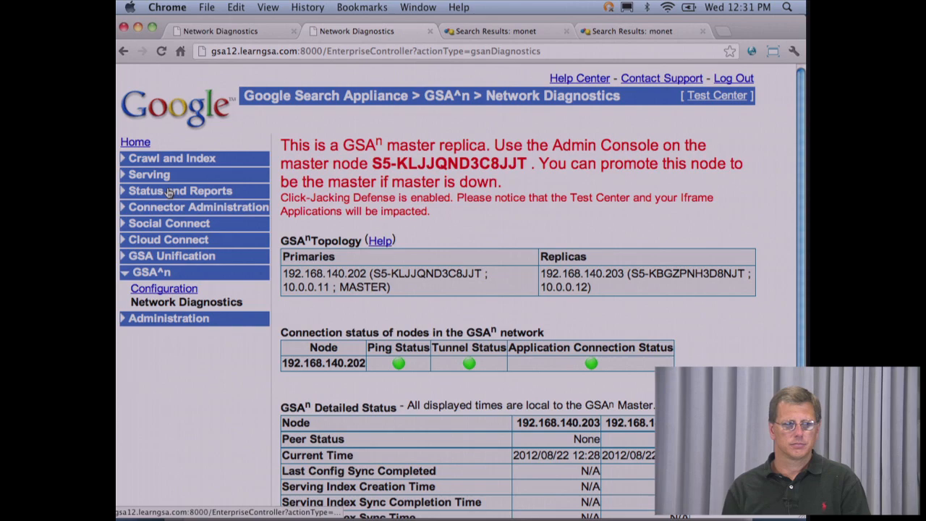
Review the crawl status figures and crawl diagnostics on the replica gsa12 after the index sync
{"action": "left_click", "coordinate": [173, 192]}
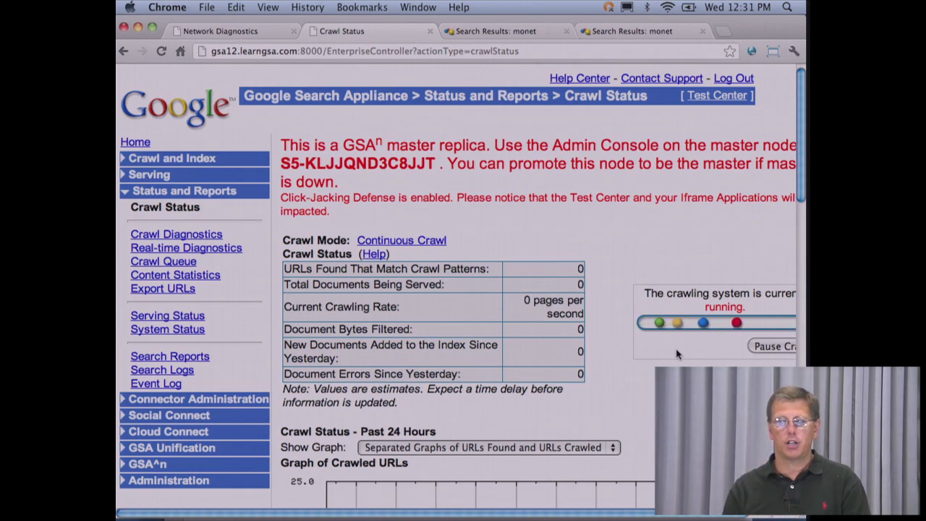
{"action": "scroll", "coordinate": [677, 354], "scroll_direction": "down", "scroll_amount": 2}
{"action": "scroll", "coordinate": [677, 354], "scroll_direction": "down", "scroll_amount": 2}
{"action": "scroll", "coordinate": [677, 354], "scroll_direction": "up", "scroll_amount": 2}
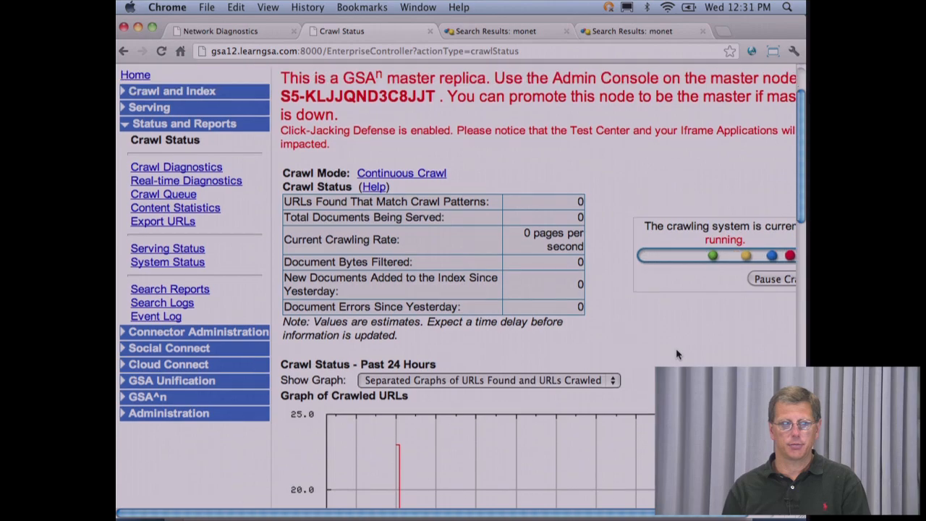
{"action": "left_click", "coordinate": [206, 169]}
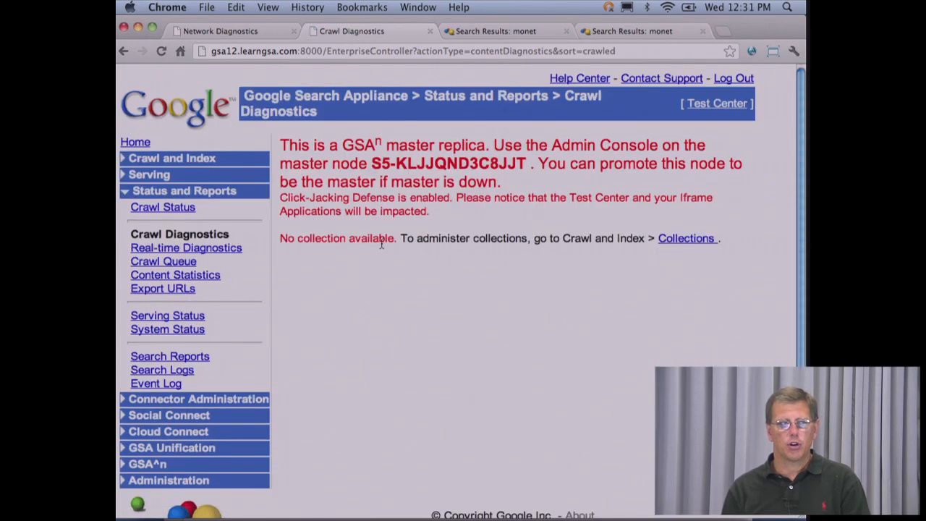
Check the crawl status and crawl diagnostics on the master gsa11 for comparison with the replica
{"action": "left_click", "coordinate": [252, 32]}
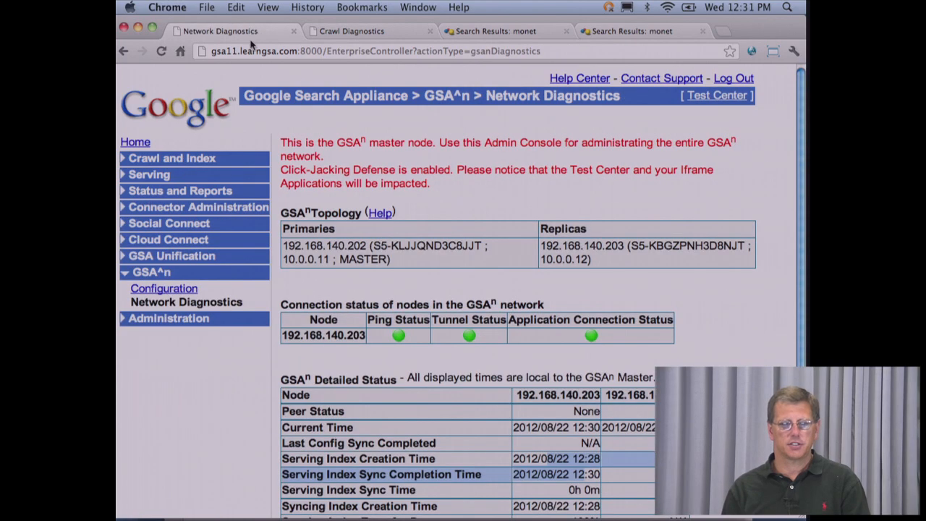
{"action": "left_click", "coordinate": [196, 194]}
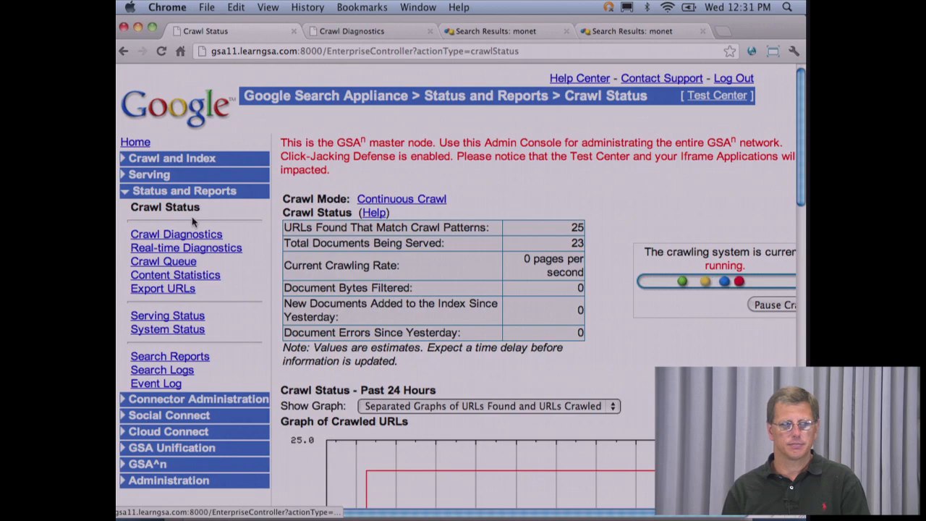
{"action": "left_click", "coordinate": [192, 235]}
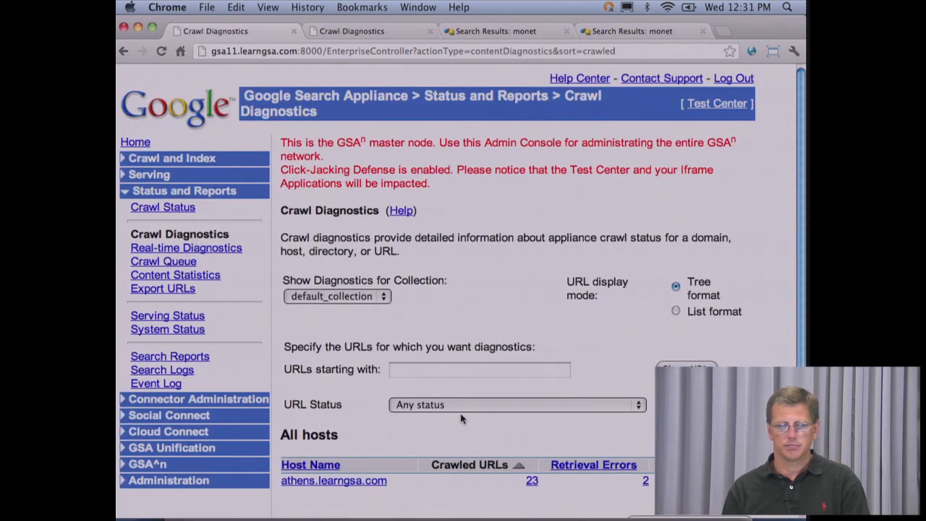
Test serving from the replica gsa12 by searching its public content for "monet" and "medical", and check the host in the address
{"action": "left_click", "coordinate": [608, 31]}
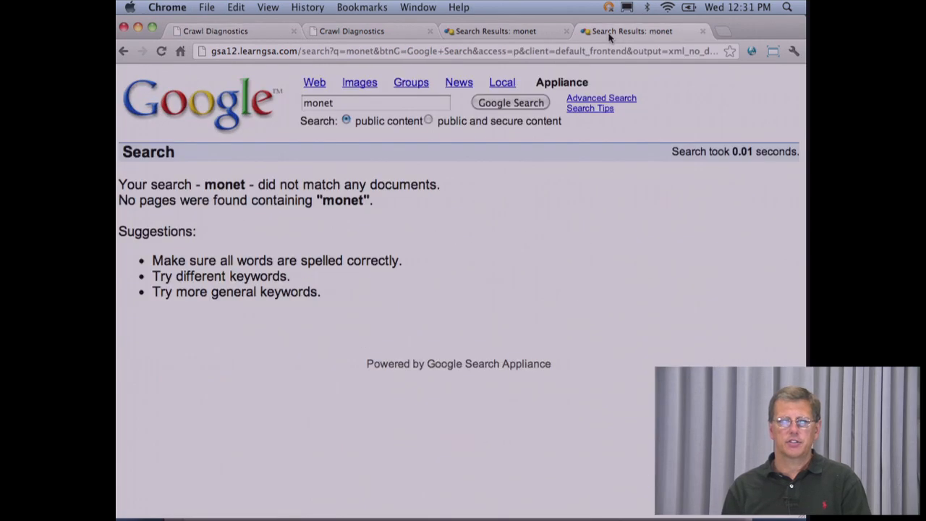
{"action": "left_click", "coordinate": [509, 102]}
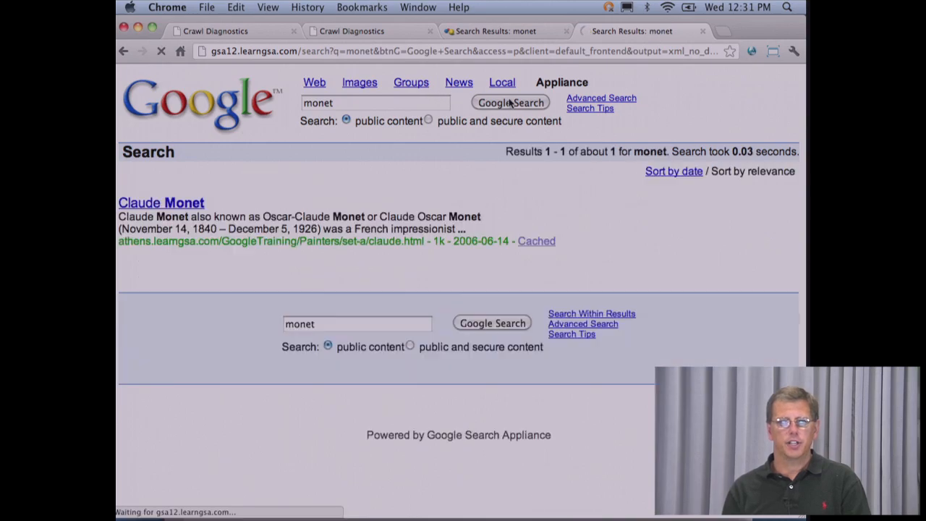
{"action": "double_click", "coordinate": [372, 102]}
{"action": "type", "text": "medical"}
{"action": "key", "text": "Return"}
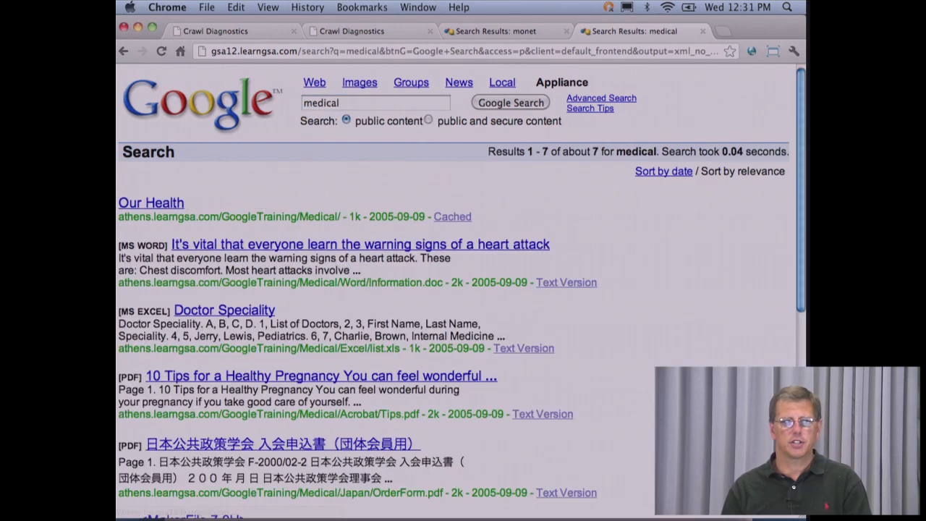
{"action": "left_click_drag", "start_coordinate": [237, 51], "coordinate": [196, 52]}
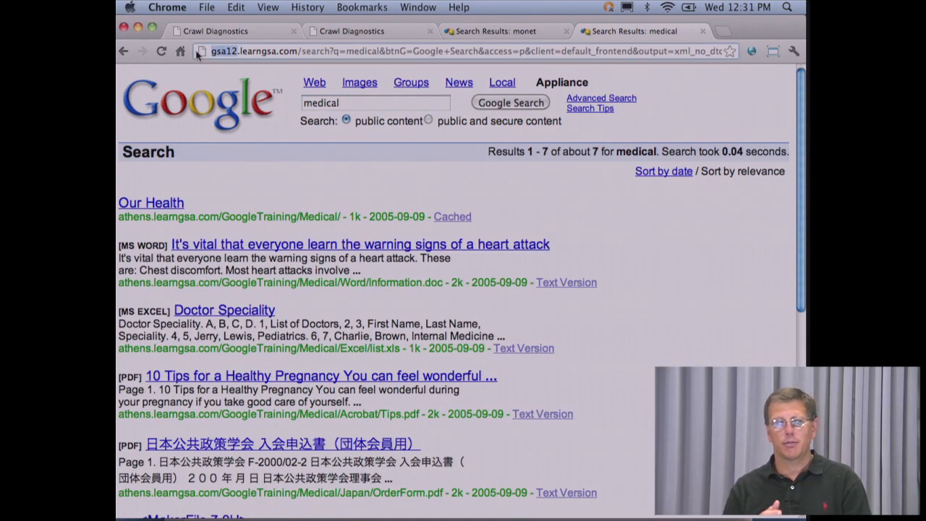